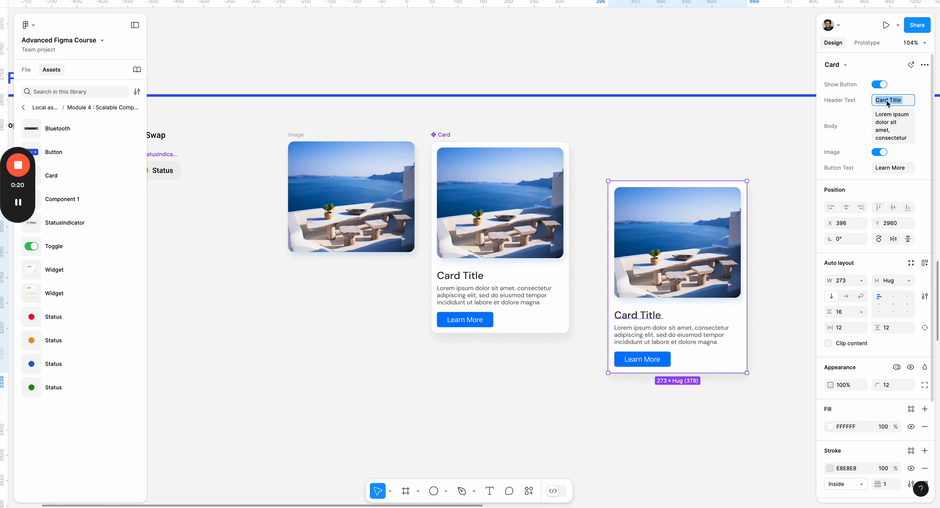
- Try the header text "Place 1" on the card instance and undo the change
{"action": "type", "text": "Place 1"}
{"action": "key", "text": "Return"}
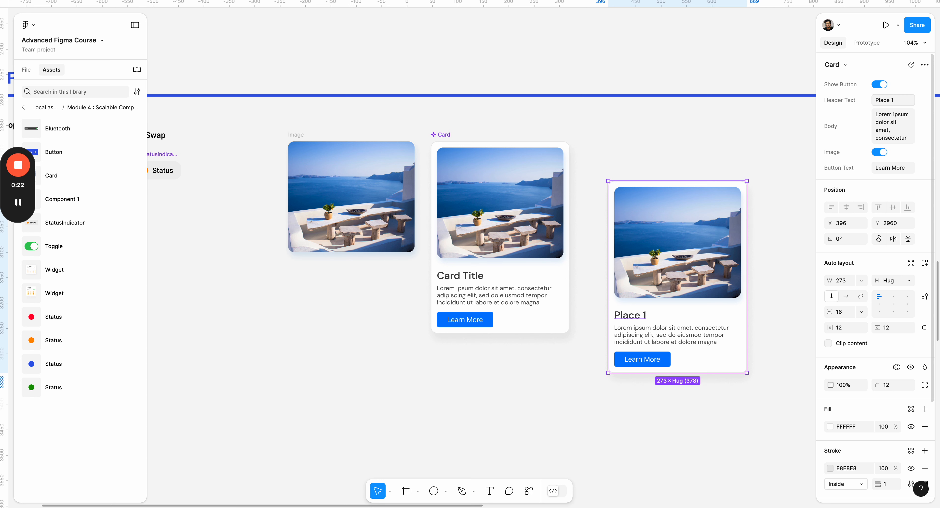
{"action": "key", "text": "ctrl+z"}
{"action": "left_click", "coordinate": [661, 153]}
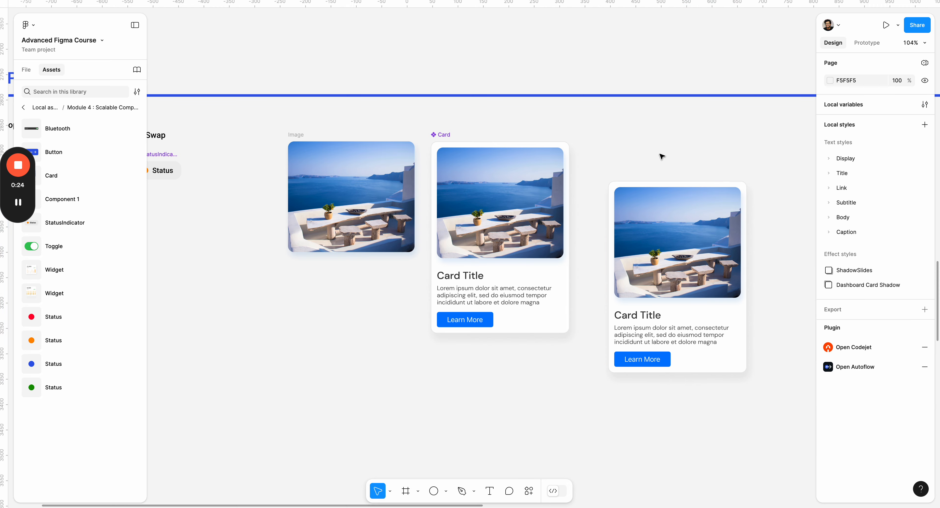
- Delete the card instance beside the main Card component
{"action": "scroll", "coordinate": [622, 152], "scroll_direction": "down", "scroll_amount": 3}
{"action": "scroll", "coordinate": [645, 218], "scroll_direction": "down", "scroll_amount": 1}
{"action": "left_click", "coordinate": [644, 218]}
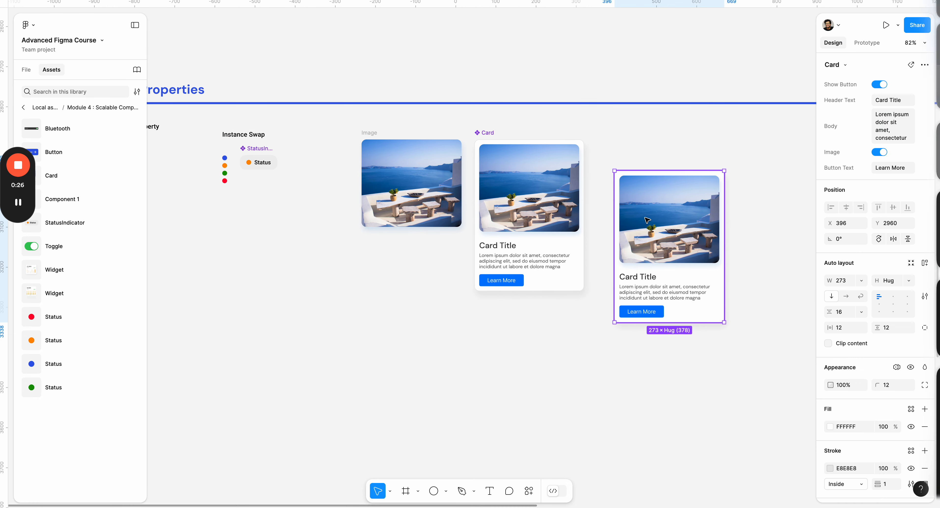
{"action": "key", "text": "Delete"}
- Duplicate the Image frame into the empty canvas area beyond the Card component, at about X 508, Y 2939
{"action": "scroll", "coordinate": [645, 218], "scroll_direction": "down", "scroll_amount": 2}
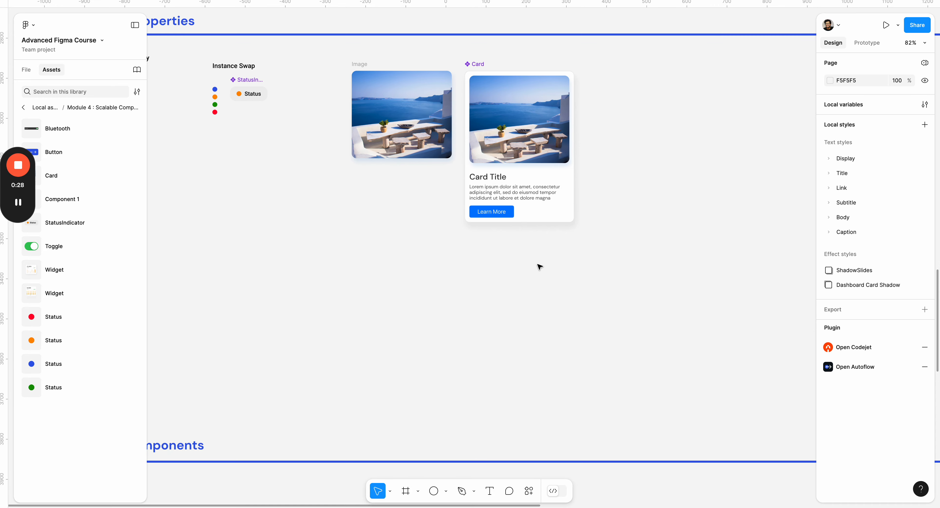
{"action": "scroll", "coordinate": [543, 272], "scroll_direction": "right", "scroll_amount": 3}
{"action": "left_click", "coordinate": [345, 152]}
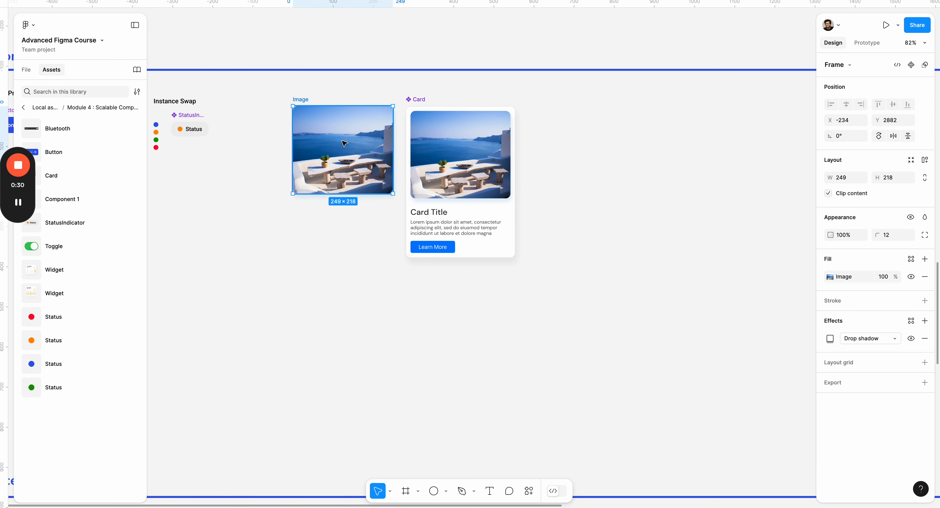
{"action": "left_click_drag", "start_coordinate": [336, 134], "coordinate": [634, 160]}
{"action": "scroll", "coordinate": [682, 172], "scroll_direction": "right", "scroll_amount": 2}
{"action": "scroll", "coordinate": [674, 182], "scroll_direction": "up", "scroll_amount": 1}
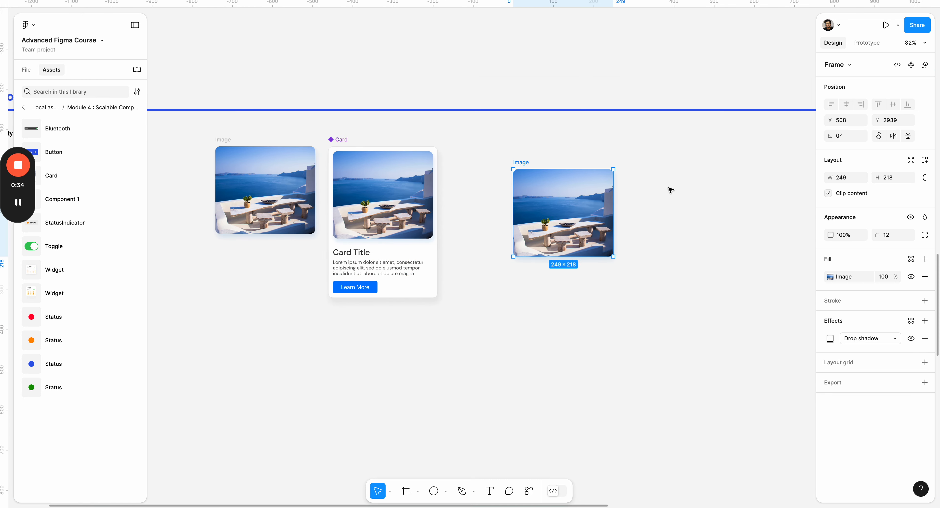
{"action": "left_click", "coordinate": [661, 220]}
- Add a text layer reading "Card Title" below the duplicated image
{"action": "scroll", "coordinate": [615, 251], "scroll_direction": "up", "scroll_amount": 3}
{"action": "key", "text": "t"}
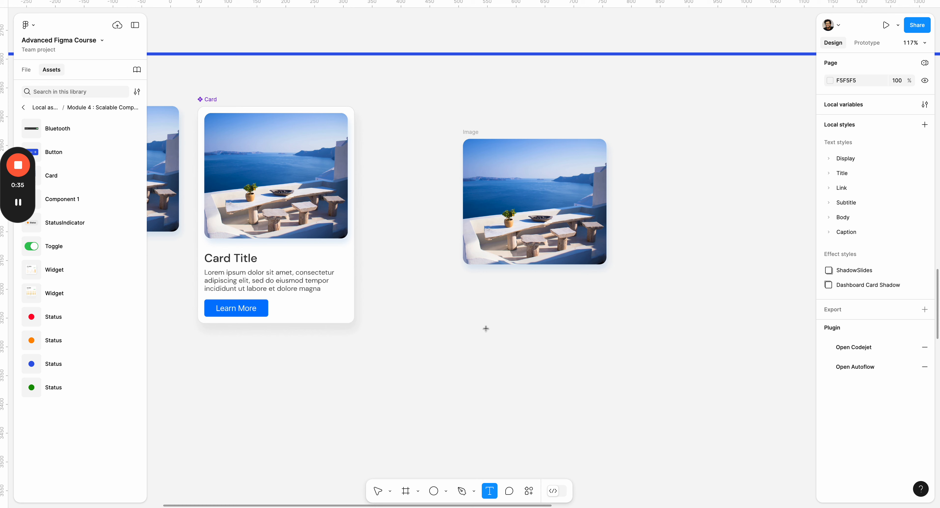
{"action": "left_click", "coordinate": [512, 294]}
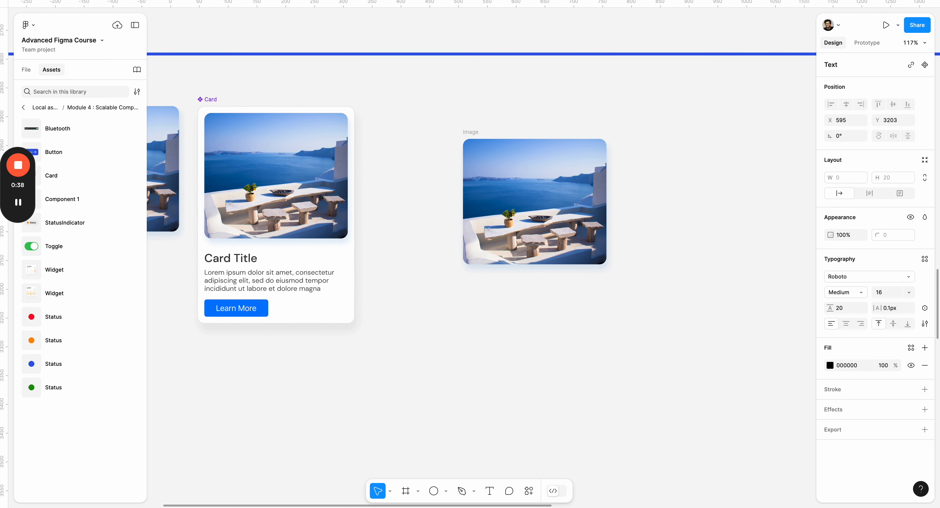
{"action": "type", "text": "Card Title"}
{"action": "key", "text": "Escape"}
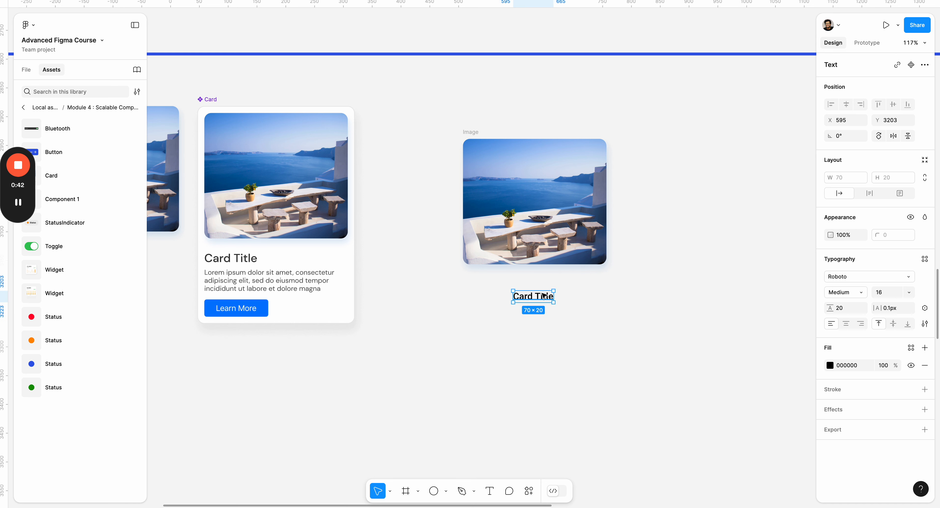
- Set the new Card Title text to size 24 SemiBold and move it just below the image, aligned with its left edge
{"action": "key", "text": "Return"}
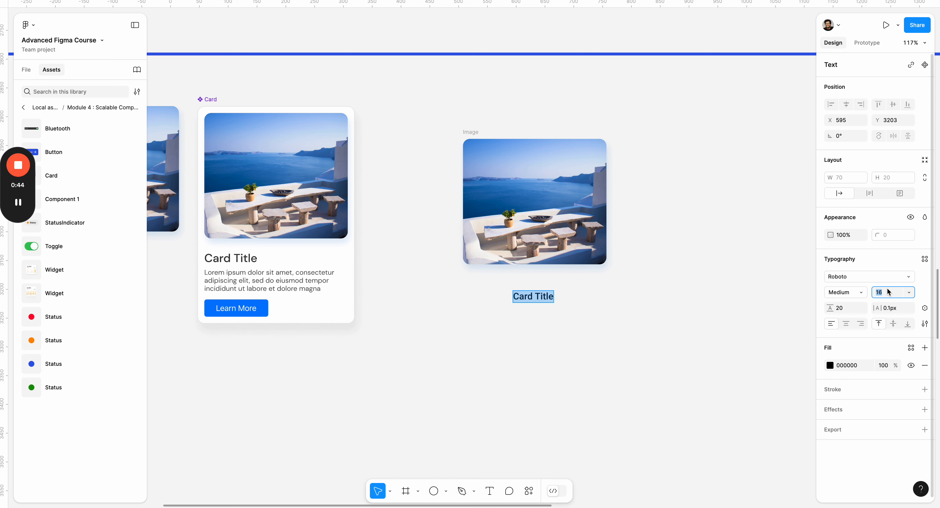
{"action": "type", "text": "24"}
{"action": "key", "text": "Return"}
{"action": "left_click", "coordinate": [867, 291]}
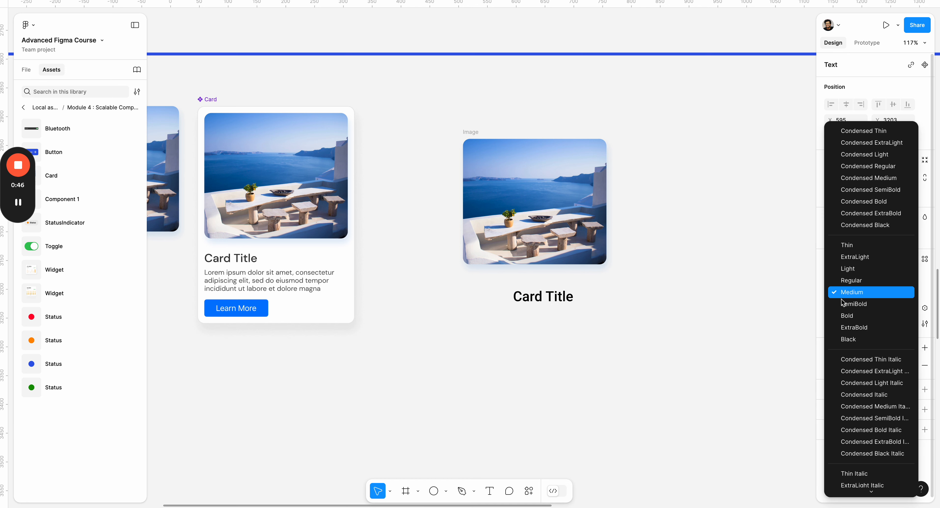
{"action": "left_click", "coordinate": [839, 306]}
{"action": "left_click_drag", "start_coordinate": [554, 297], "coordinate": [504, 286]}
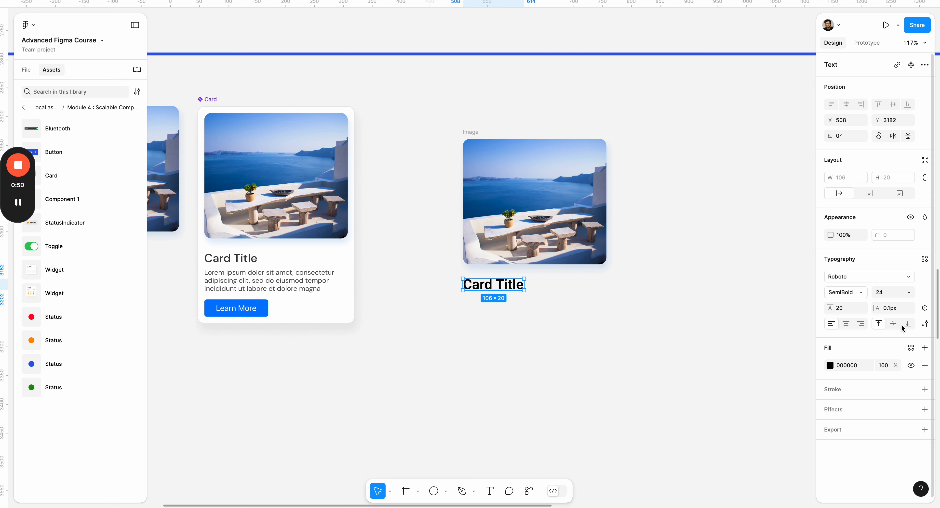
- Try underline and strikethrough decorations on the new Card Title text and return the decoration to None
{"action": "left_click", "coordinate": [924, 324]}
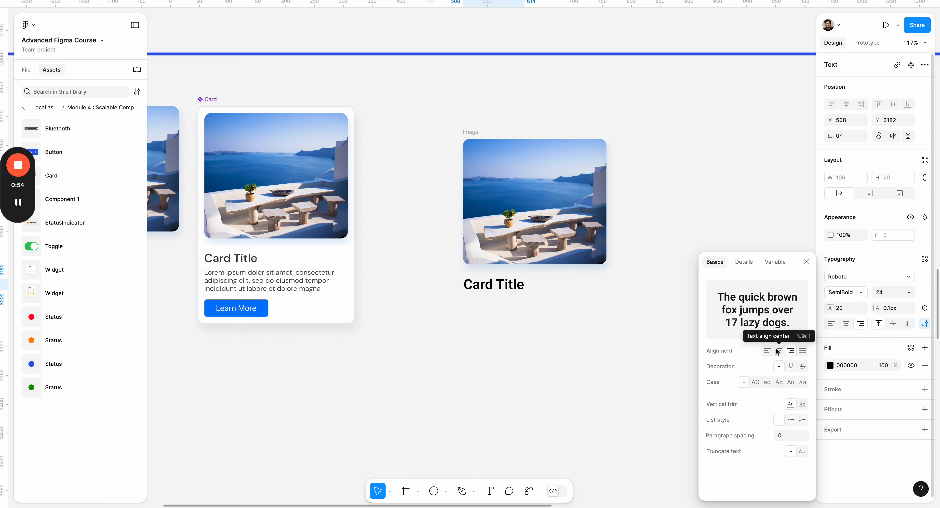
{"action": "left_click", "coordinate": [789, 365]}
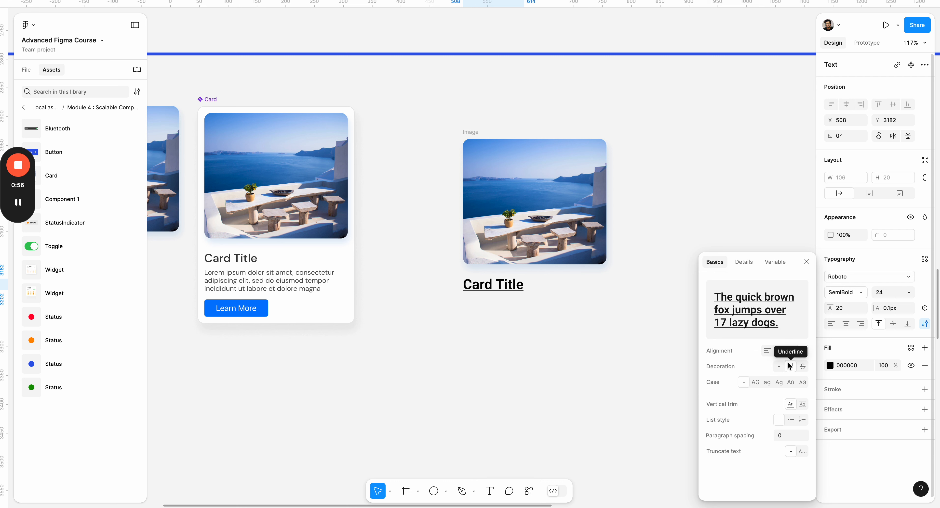
{"action": "left_click", "coordinate": [803, 367]}
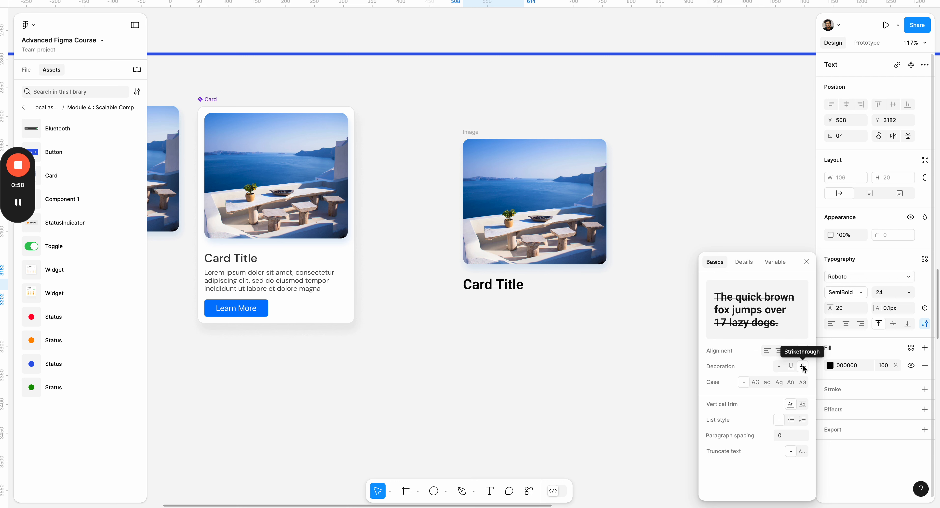
{"action": "left_click", "coordinate": [792, 365]}
{"action": "left_click", "coordinate": [780, 366]}
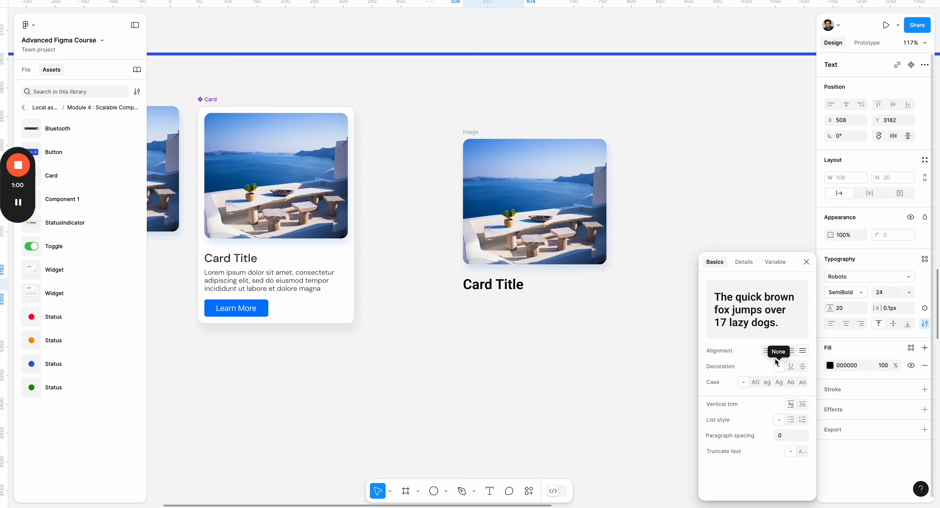
- Try the cap-height-to-baseline vertical trim on the new Card Title text and return it to Standard
{"action": "left_click", "coordinate": [802, 404]}
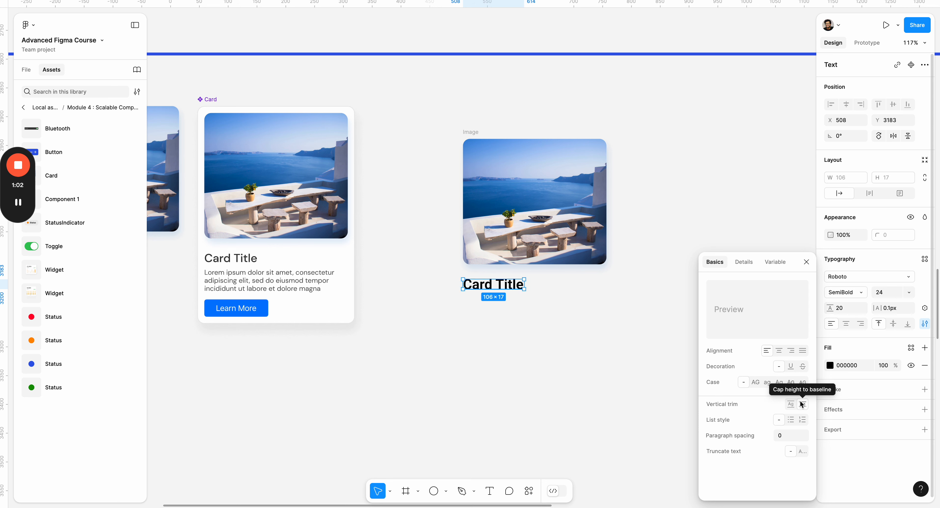
{"action": "left_click", "coordinate": [789, 404]}
{"action": "left_click", "coordinate": [806, 404]}
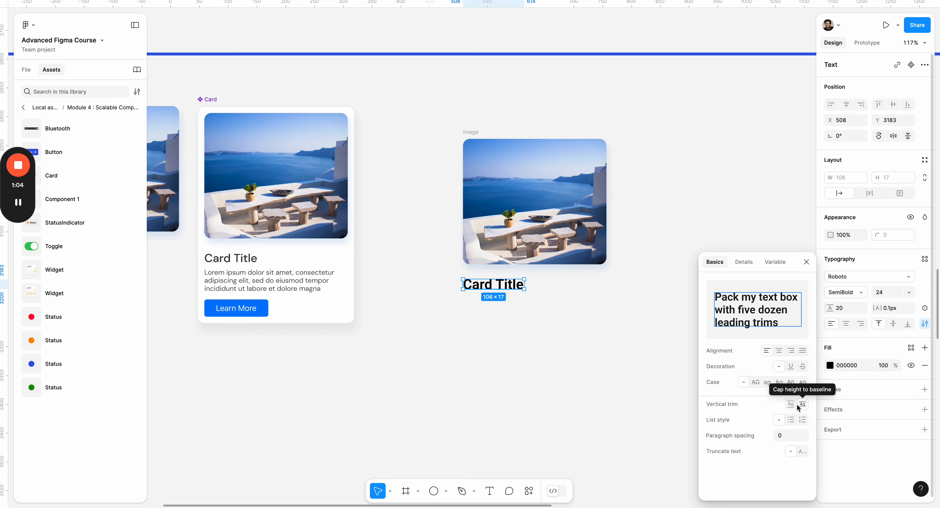
{"action": "left_click", "coordinate": [786, 401]}
{"action": "left_click", "coordinate": [804, 403]}
{"action": "left_click", "coordinate": [788, 401]}
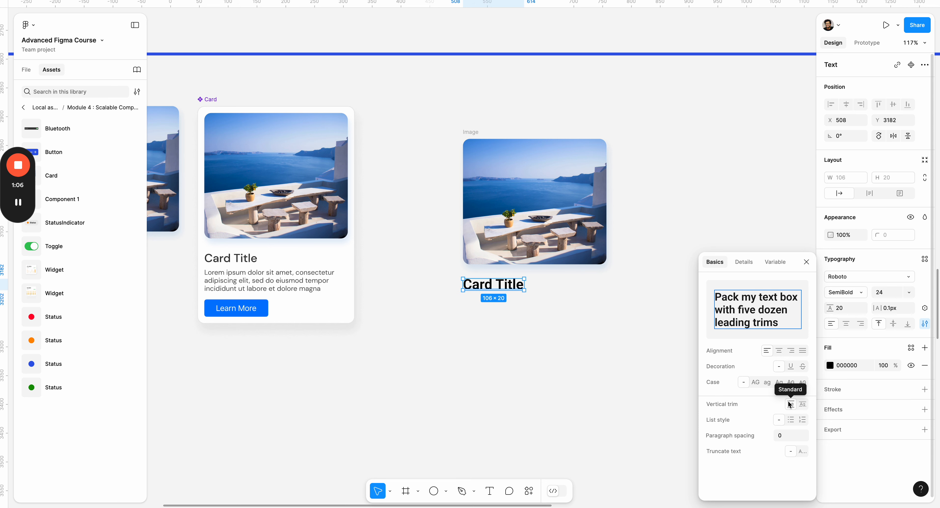
- Try the small caps, lowercase and uppercase options on the new Card Title text and restore its original case
{"action": "left_click", "coordinate": [791, 381]}
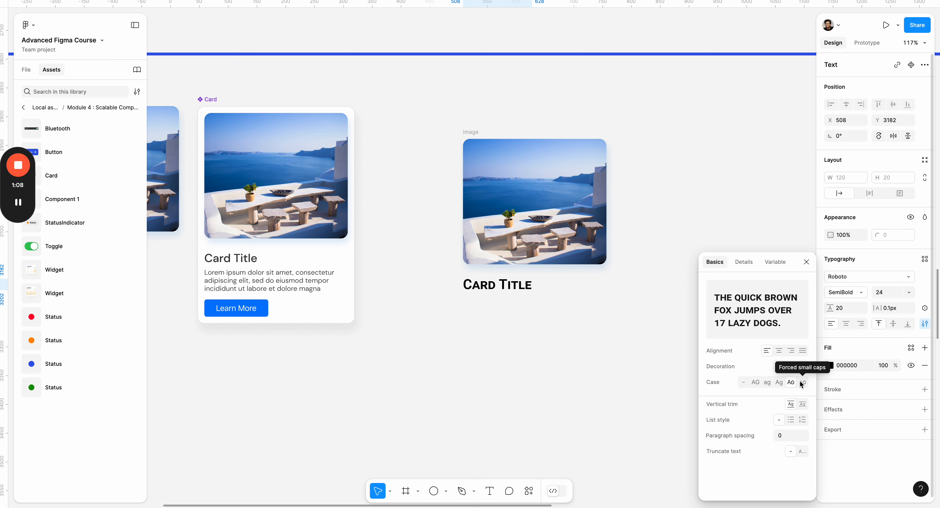
{"action": "left_click", "coordinate": [801, 382]}
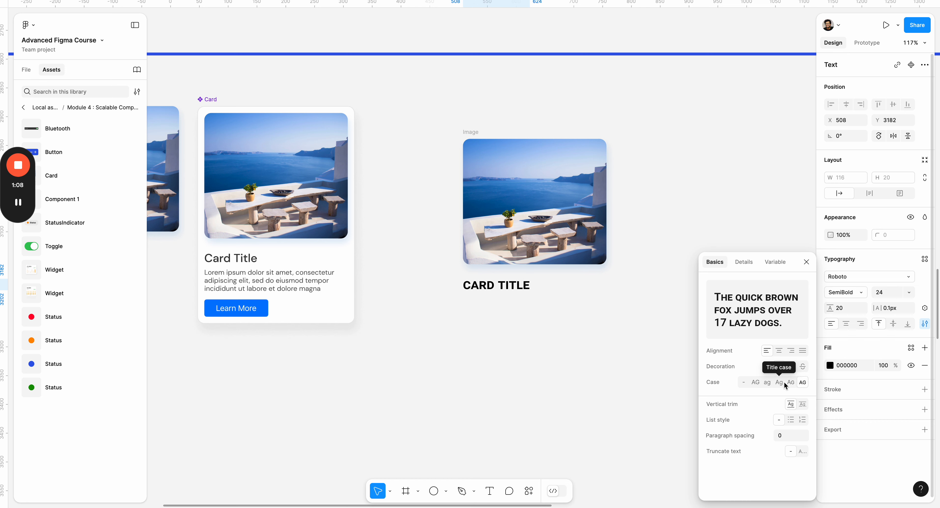
{"action": "left_click", "coordinate": [756, 382]}
{"action": "left_click", "coordinate": [744, 381]}
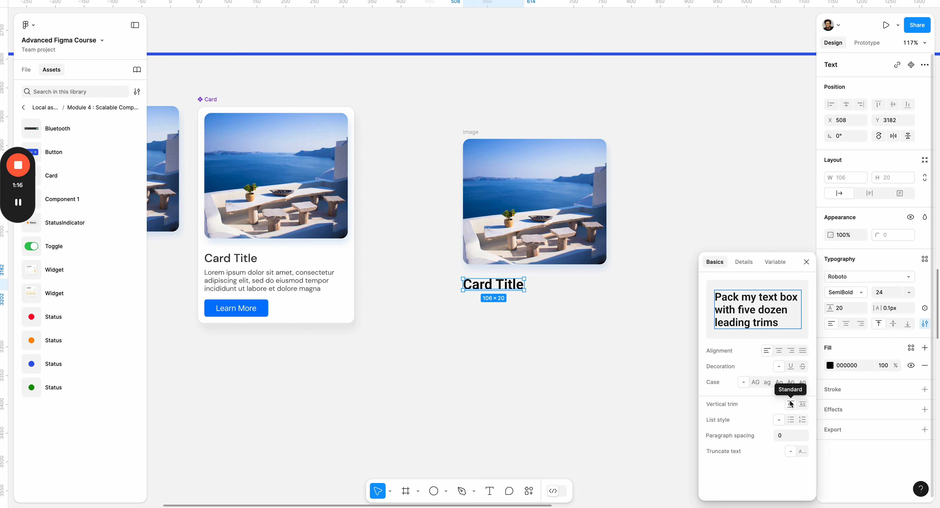
- Add a text layer reading "Lorem" below the new card title
{"action": "left_click", "coordinate": [582, 335]}
{"action": "key", "text": "t"}
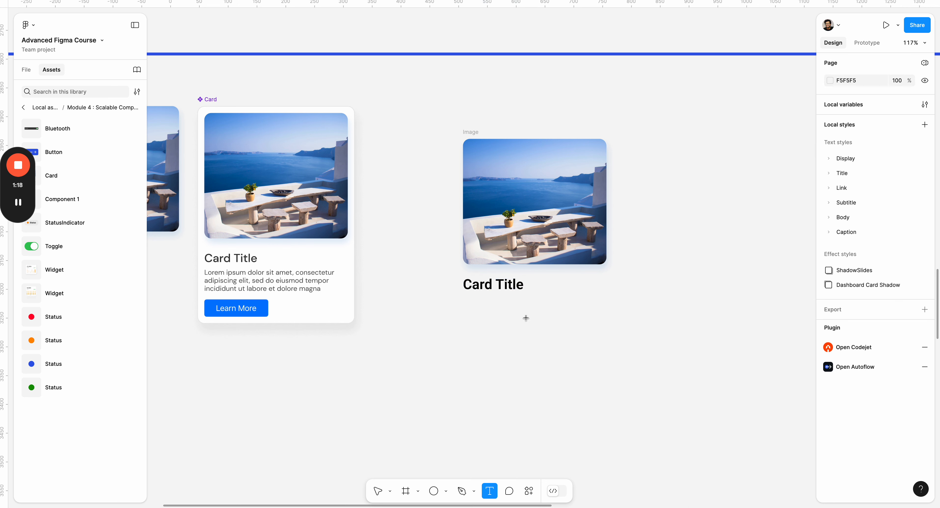
{"action": "left_click", "coordinate": [467, 306]}
{"action": "type", "text": "L"}
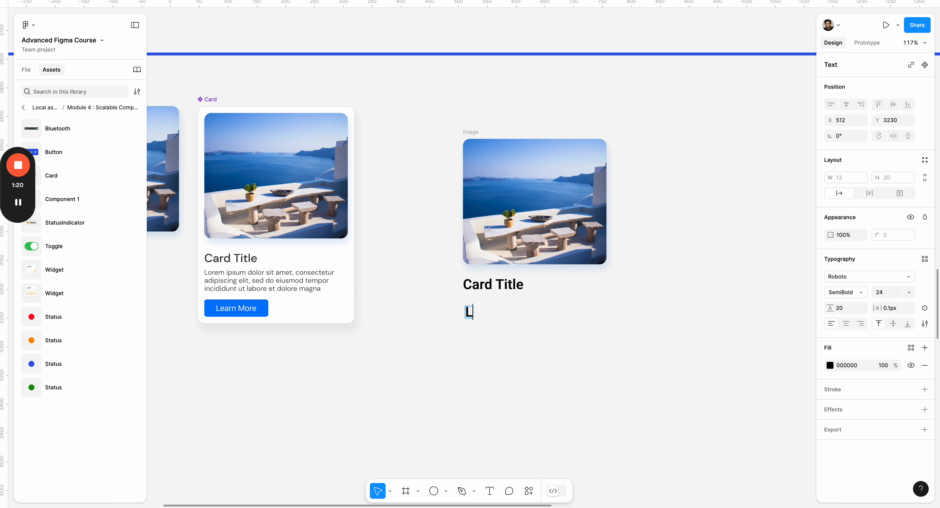
{"action": "type", "text": "ore"}
{"action": "key", "text": "BackSpace"}
{"action": "type", "text": "rem"}
{"action": "key", "text": "BackSpace"}
{"action": "key", "text": "BackSpace"}
{"action": "key", "text": "BackSpace"}
{"action": "type", "text": "rem"}
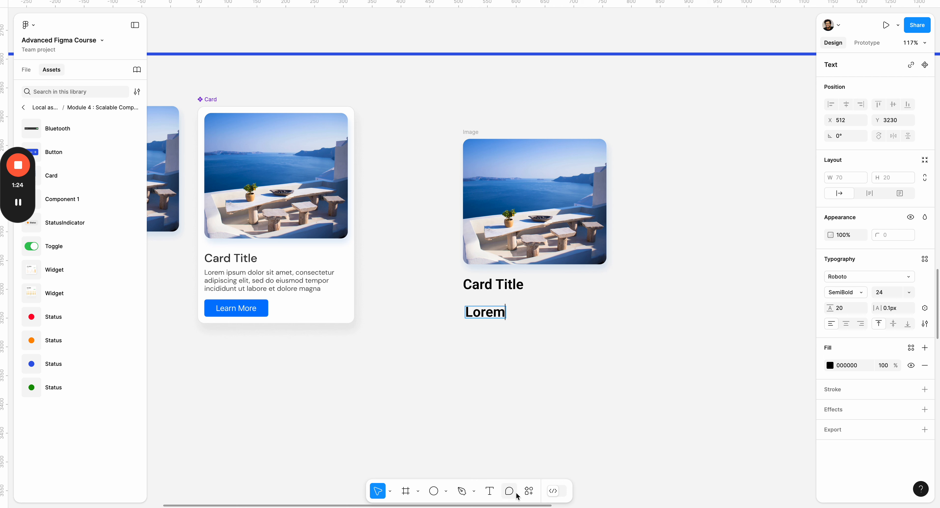
- Search the actions for "content" and launch the Content Reel plugin
{"action": "left_click", "coordinate": [528, 492]}
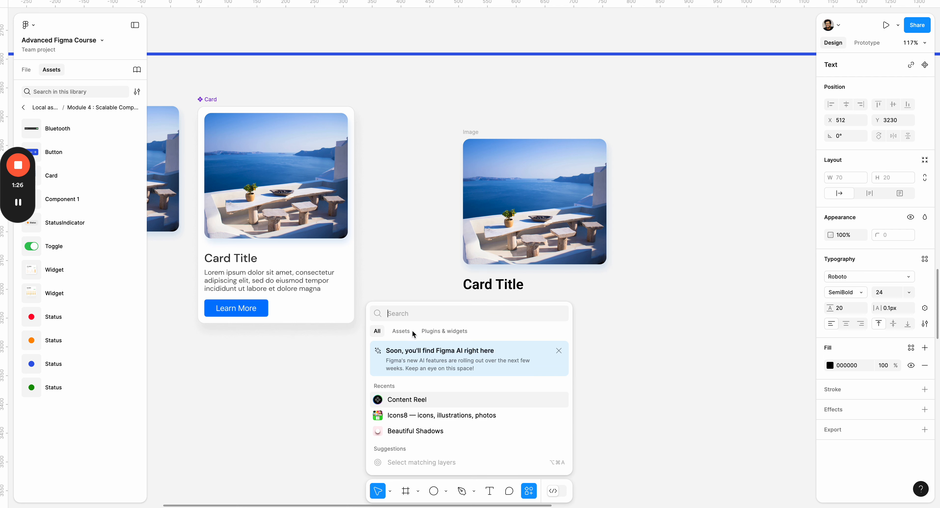
{"action": "type", "text": "content"}
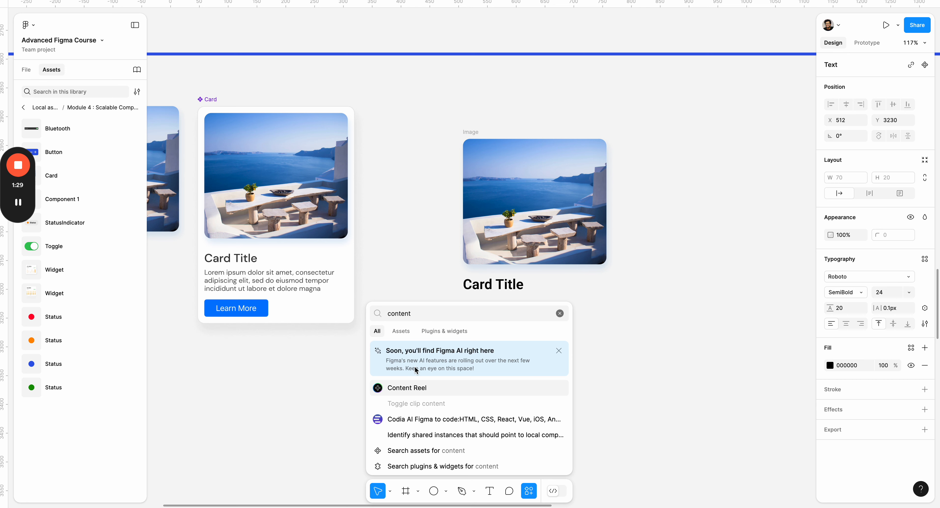
{"action": "left_click", "coordinate": [419, 386]}
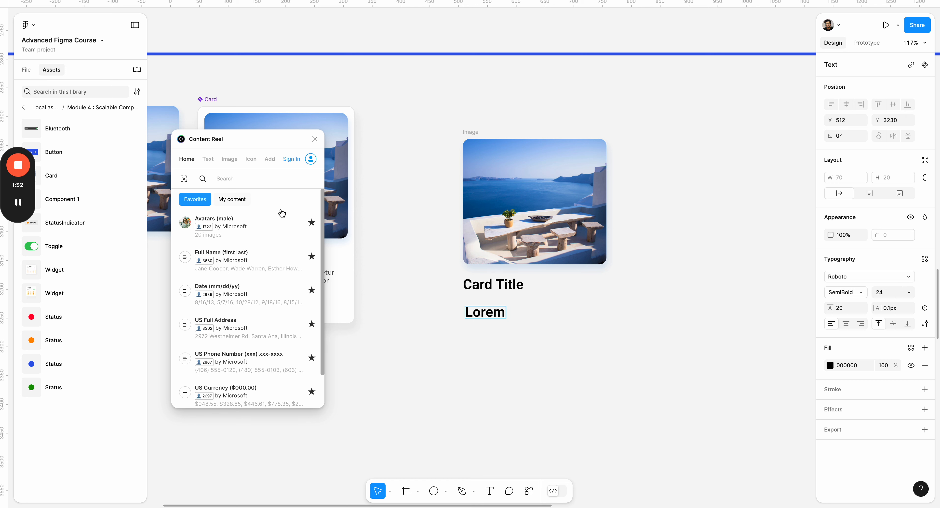
- Fill the "Lorem" text layer with Content Reel's Lorem Ipsum text
{"action": "scroll", "coordinate": [255, 215], "scroll_direction": "down", "scroll_amount": 2}
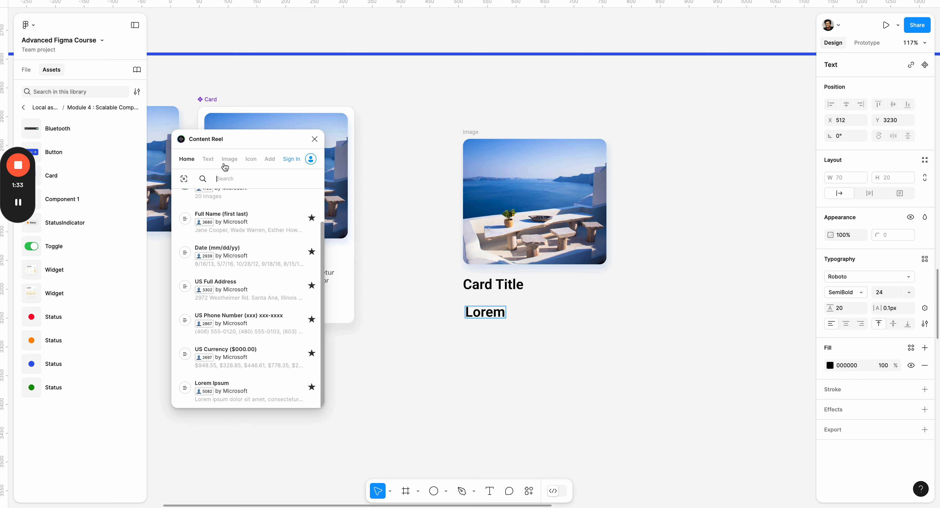
{"action": "left_click", "coordinate": [207, 160]}
{"action": "scroll", "coordinate": [252, 234], "scroll_direction": "down", "scroll_amount": 2}
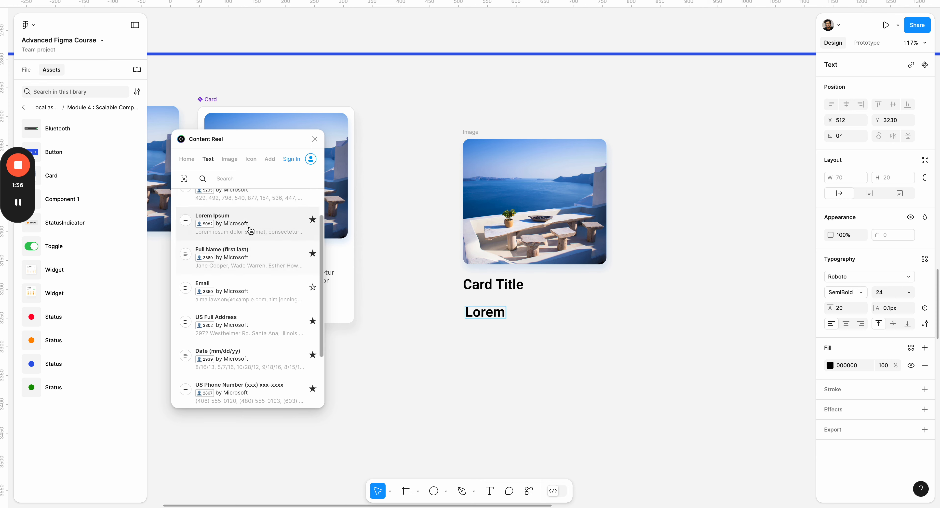
{"action": "left_click", "coordinate": [250, 231]}
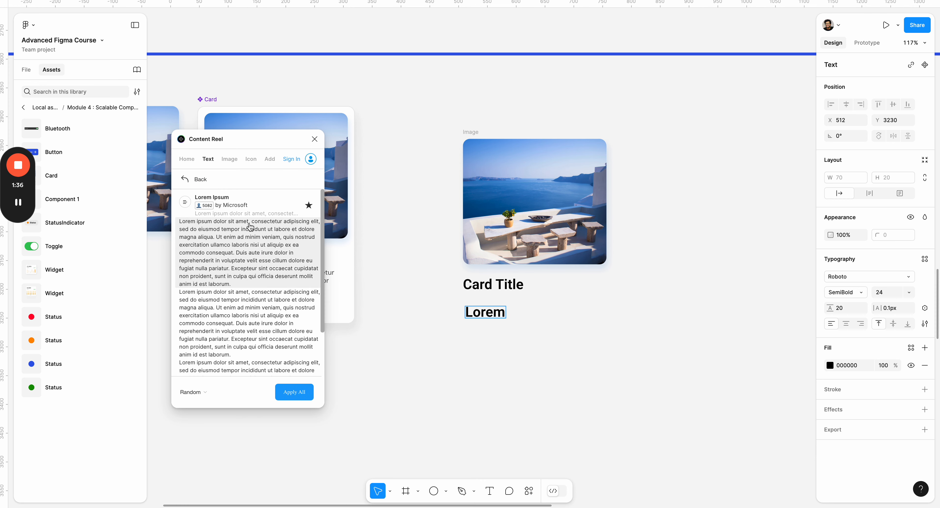
{"action": "left_click", "coordinate": [300, 394]}
- Narrow the lorem ipsum text box to about 343 px wide so the text wraps beneath the card title
{"action": "scroll", "coordinate": [442, 358], "scroll_direction": "down", "scroll_amount": 10}
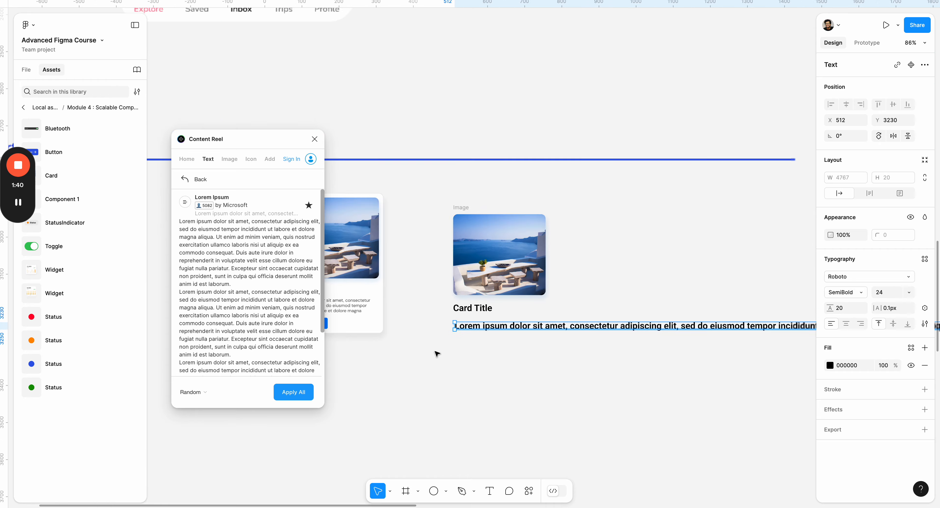
{"action": "scroll", "coordinate": [605, 359], "scroll_direction": "up", "scroll_amount": 1}
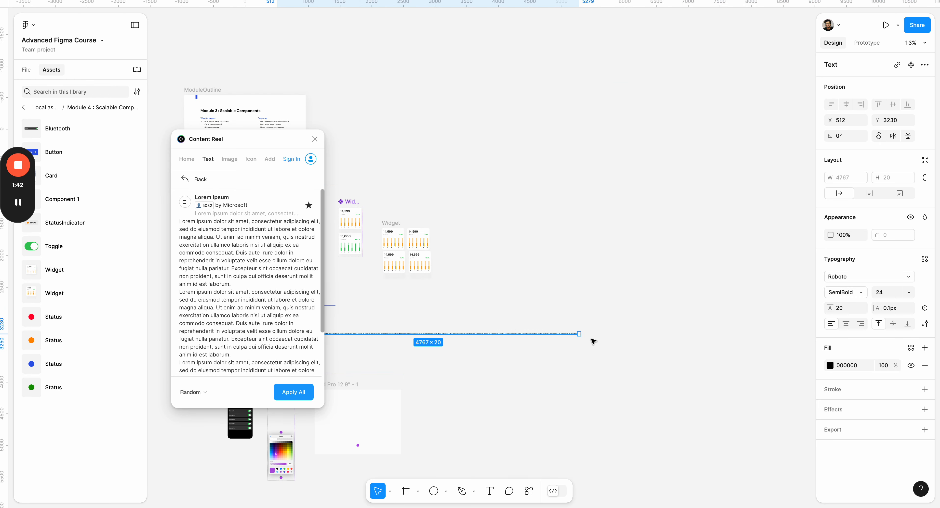
{"action": "scroll", "coordinate": [486, 320], "scroll_direction": "left", "scroll_amount": 8}
{"action": "left_click_drag", "start_coordinate": [579, 333], "coordinate": [591, 314]}
- Set the lorem ipsum text below the card title to Regular weight and font size 16
{"action": "scroll", "coordinate": [589, 324], "scroll_direction": "up", "scroll_amount": 10}
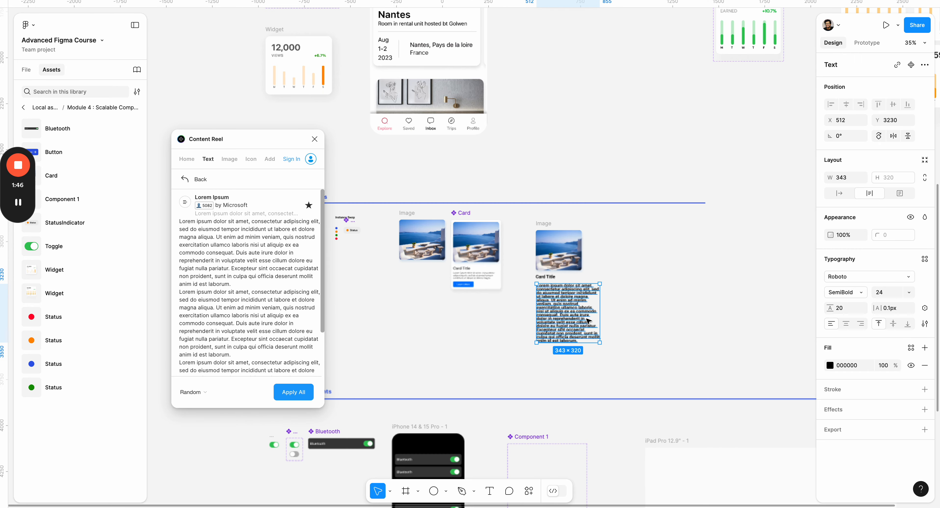
{"action": "left_click", "coordinate": [844, 292]}
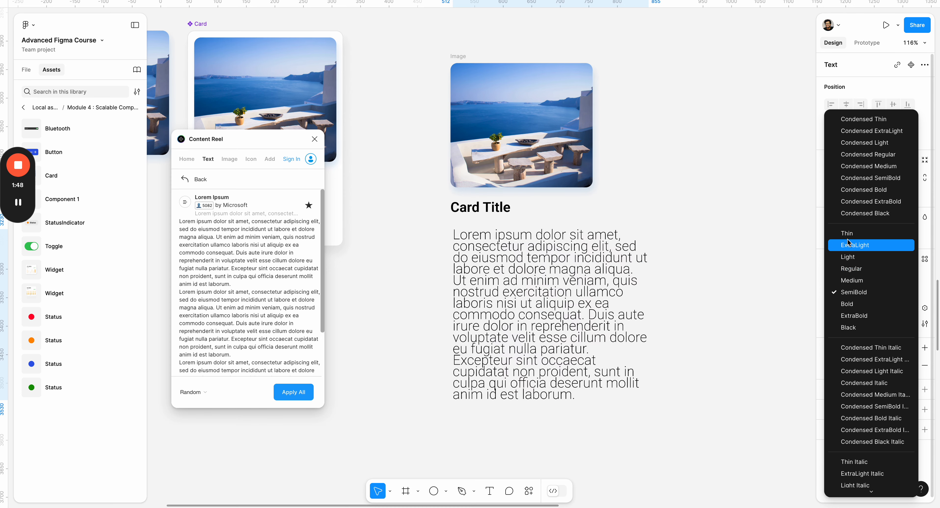
{"action": "left_click", "coordinate": [849, 264]}
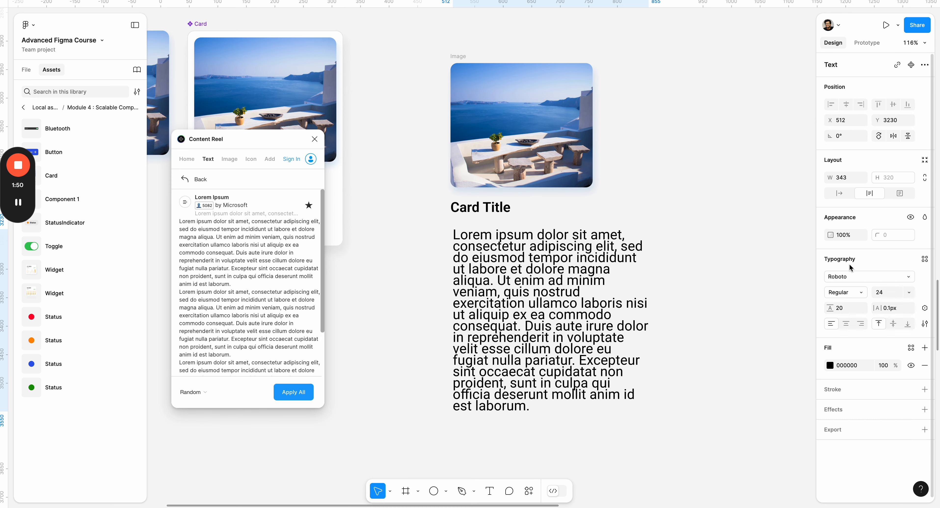
{"action": "type", "text": "16"}
{"action": "key", "text": "Return"}
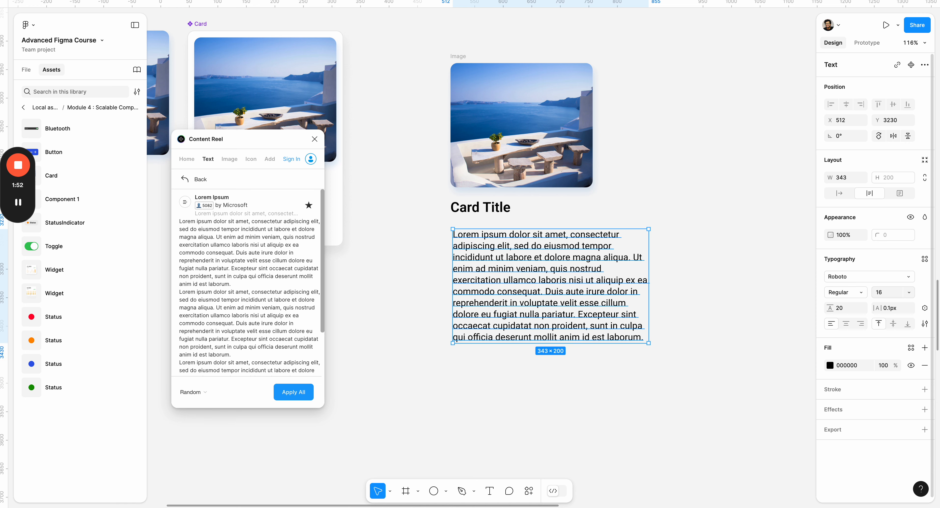
- Trim the lorem ipsum text so it ends after "labore et dolore magna"
{"action": "double_click", "coordinate": [601, 297]}
{"action": "left_click_drag", "start_coordinate": [597, 281], "coordinate": [695, 364]}
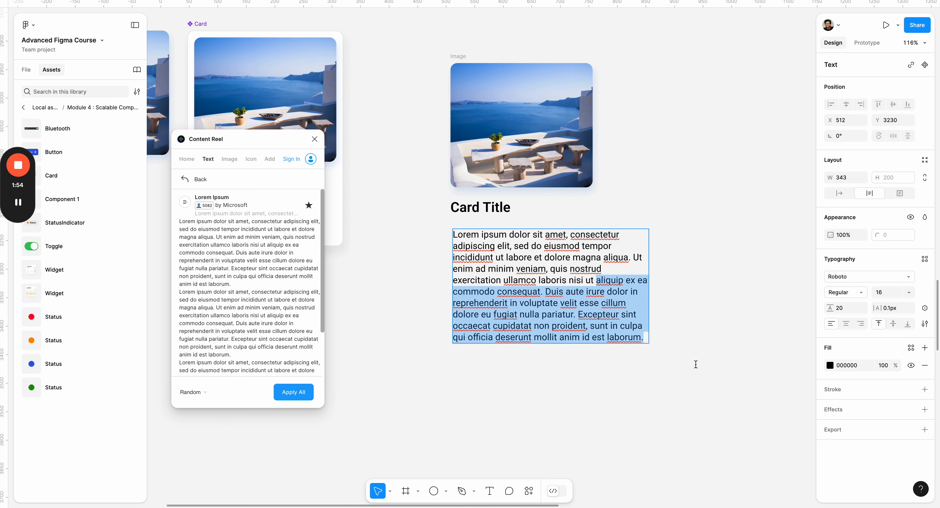
{"action": "key", "text": "BackSpace"}
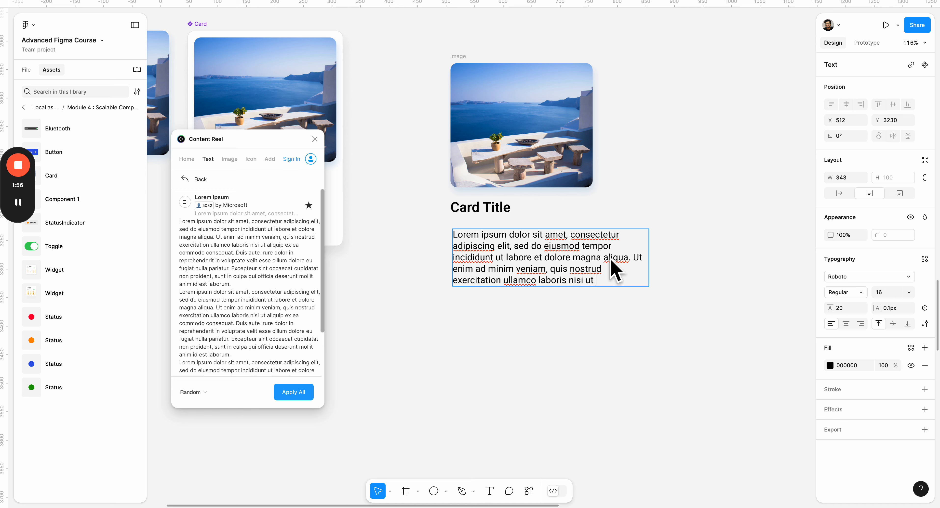
{"action": "left_click_drag", "start_coordinate": [604, 257], "coordinate": [598, 281]}
{"action": "key", "text": "BackSpace"}
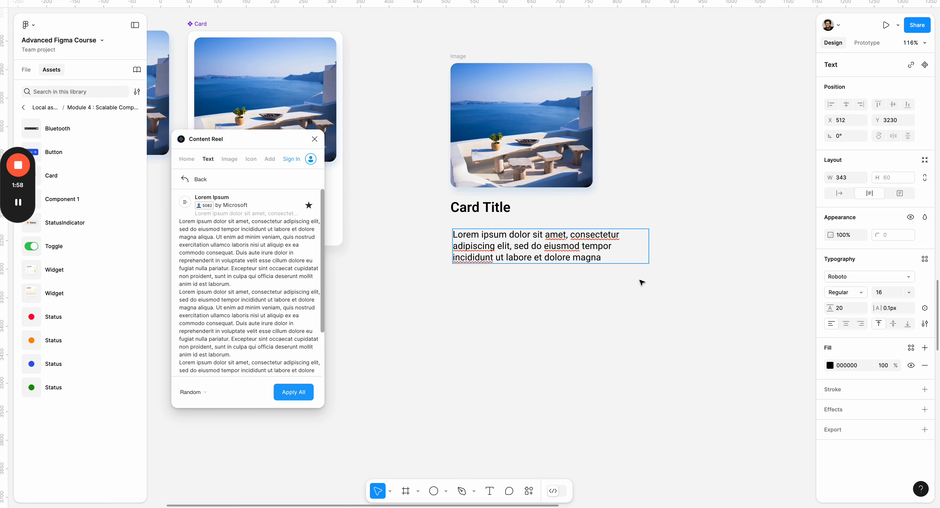
- Narrow the body text box to about 258 px wide and set its fill to grey 666666
{"action": "key", "text": "Escape"}
{"action": "left_click_drag", "start_coordinate": [648, 255], "coordinate": [600, 255]}
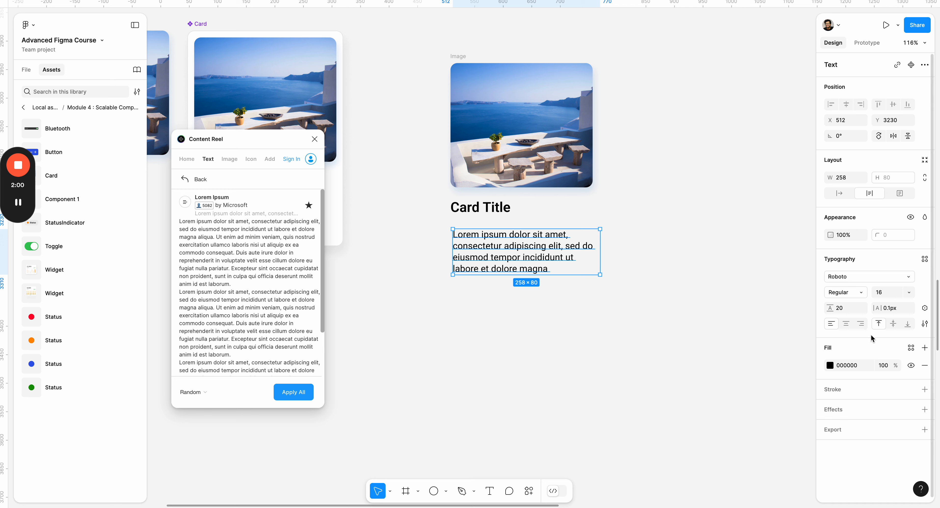
{"action": "left_click", "coordinate": [830, 366]}
{"action": "left_click_drag", "start_coordinate": [754, 333], "coordinate": [676, 334]}
{"action": "left_click", "coordinate": [647, 325]}
{"action": "scroll", "coordinate": [686, 334], "scroll_direction": "left", "scroll_amount": 5}
{"action": "scroll", "coordinate": [686, 333], "scroll_direction": "up", "scroll_amount": 3}
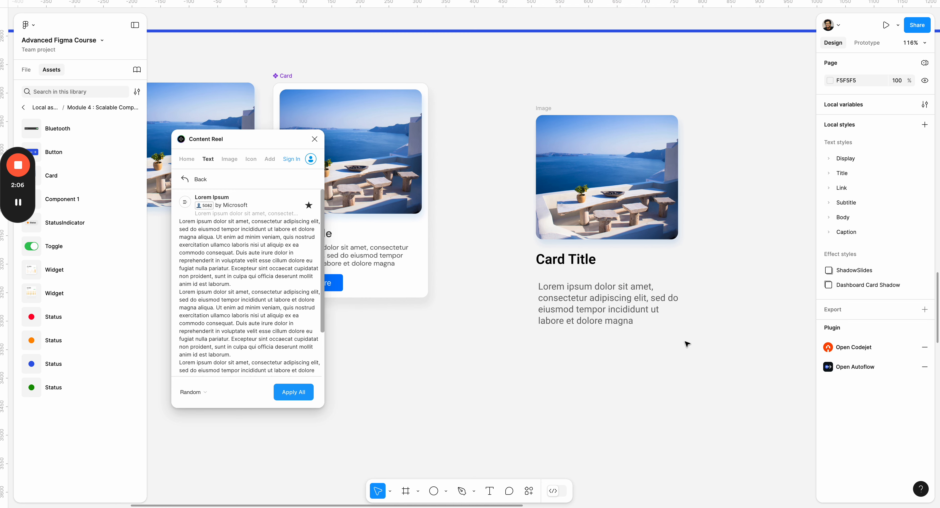
- Try the Light weight on the body text, return it to Regular and set its font size to 14
{"action": "left_click", "coordinate": [613, 309]}
{"action": "left_click", "coordinate": [842, 295]}
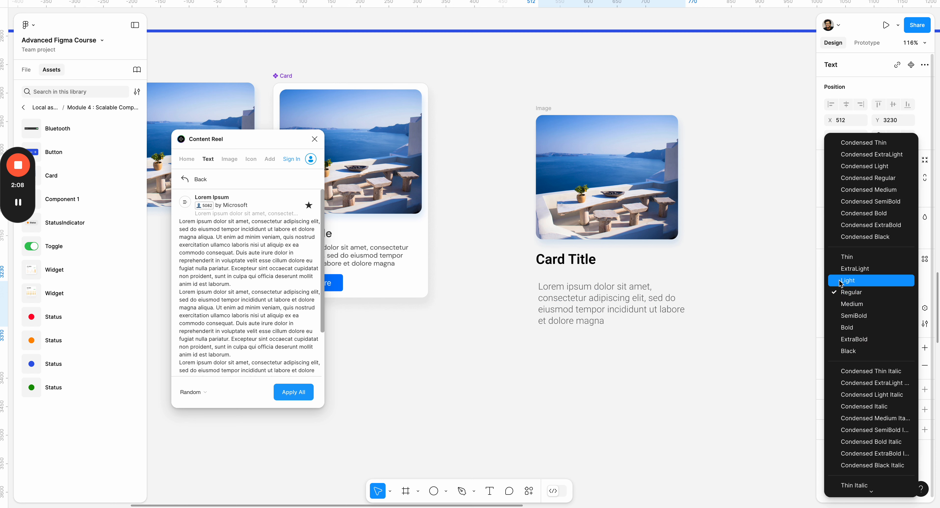
{"action": "left_click", "coordinate": [847, 281]}
{"action": "left_click", "coordinate": [846, 297]}
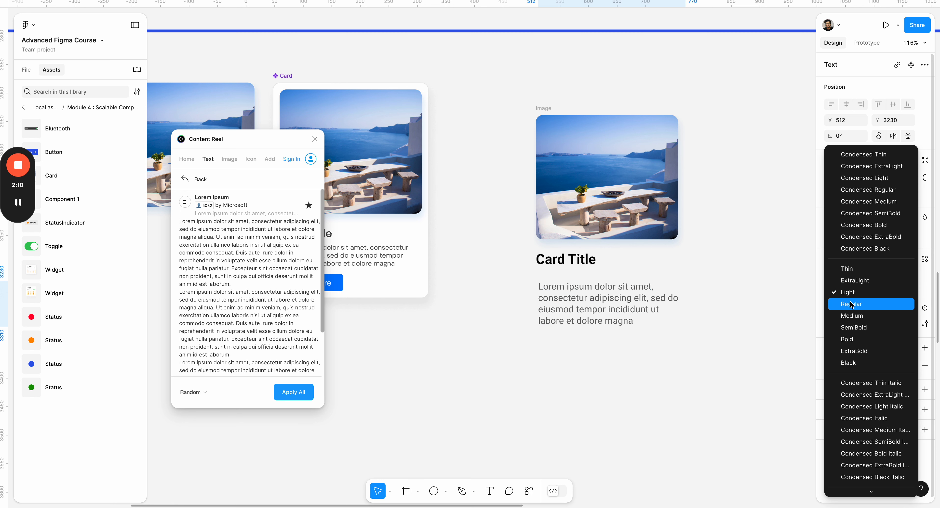
{"action": "left_click", "coordinate": [850, 304]}
{"action": "left_click", "coordinate": [884, 292]}
{"action": "key", "text": "Return"}
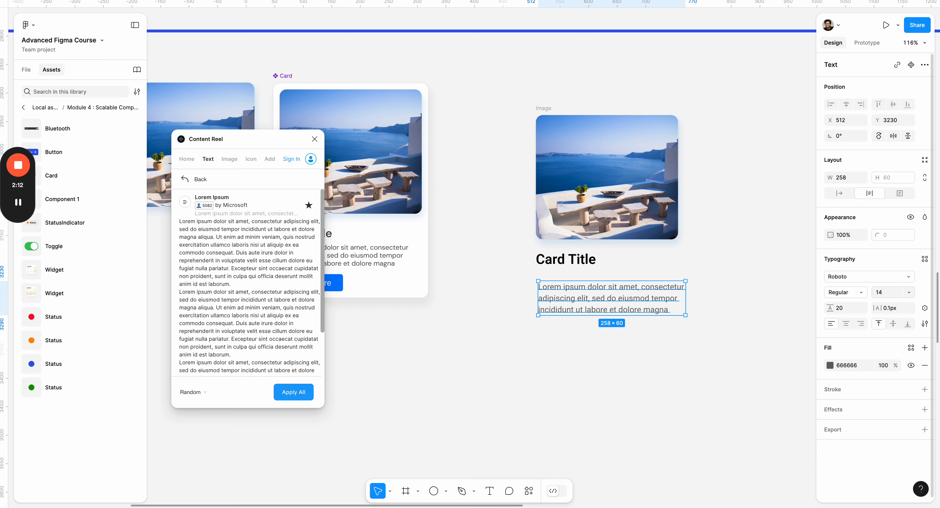
- Set the body text's line height to 150%
{"action": "left_click_drag", "start_coordinate": [828, 308], "coordinate": [842, 311]}
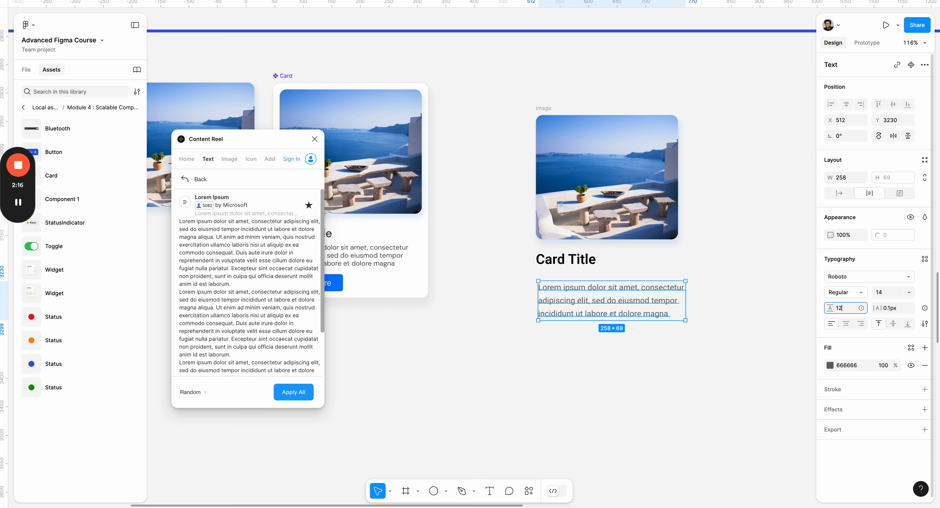
{"action": "key", "text": "Return"}
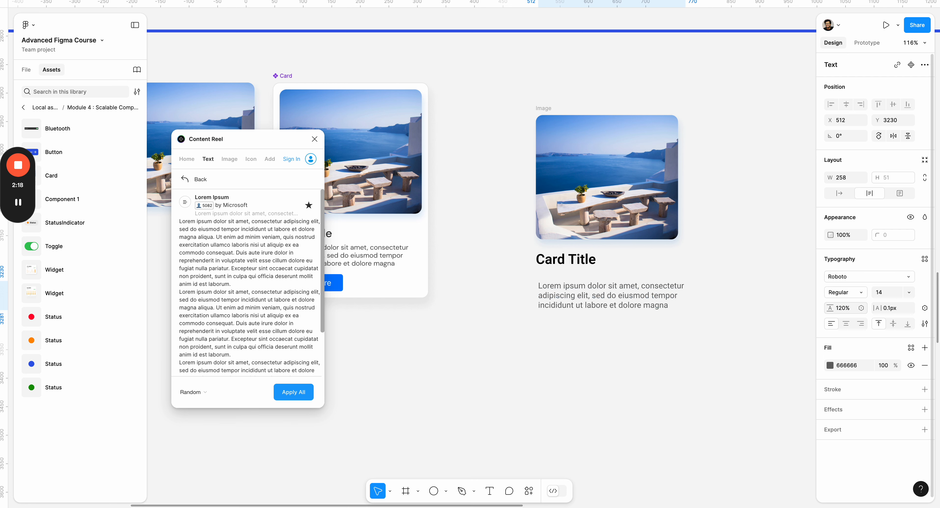
{"action": "left_click", "coordinate": [843, 308]}
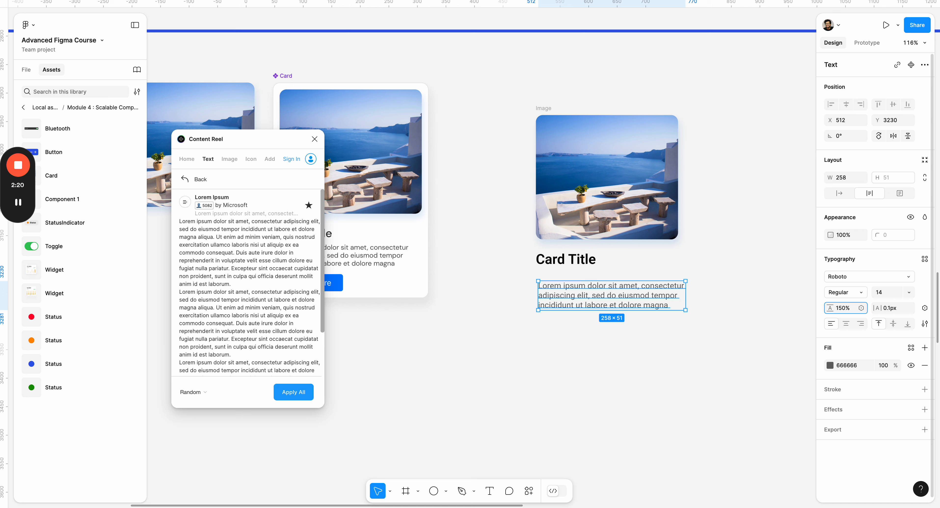
{"action": "key", "text": "Return"}
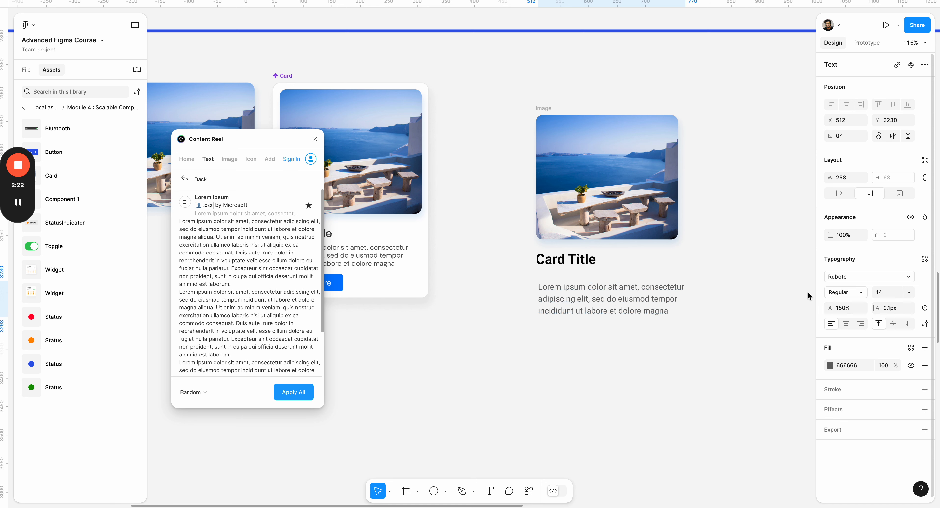
- Narrow the body text box to about 235 px and move it up directly beneath the card title
{"action": "left_click", "coordinate": [715, 300]}
{"action": "left_click", "coordinate": [676, 303]}
{"action": "left_click_drag", "start_coordinate": [685, 300], "coordinate": [672, 300]}
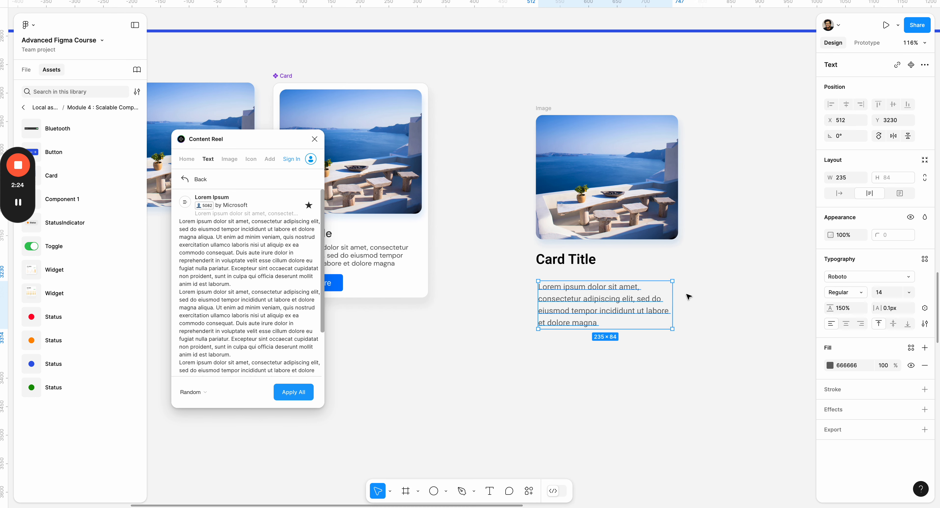
{"action": "left_click", "coordinate": [687, 295]}
{"action": "left_click_drag", "start_coordinate": [607, 307], "coordinate": [607, 295]}
{"action": "left_click", "coordinate": [691, 288]}
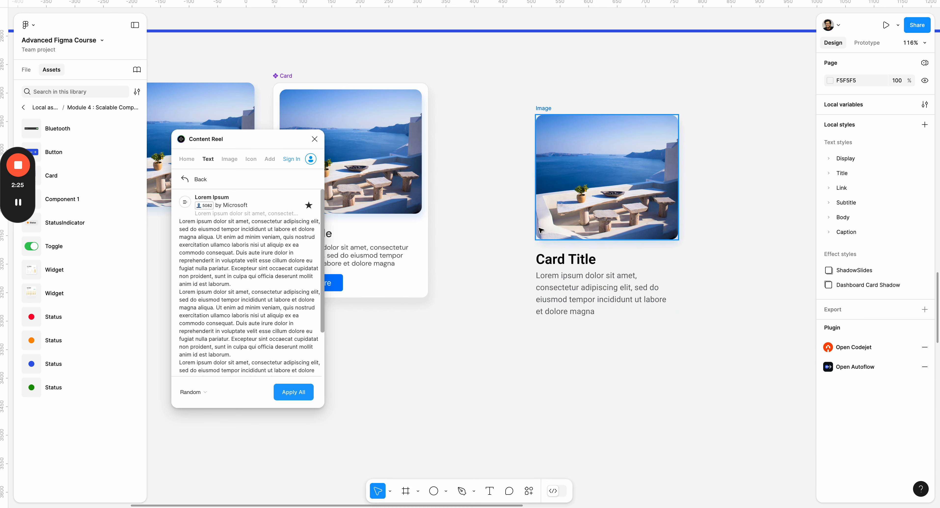
- Wrap the card title and body text in an auto layout, and wrap that frame together with the image in a vertical auto layout
{"action": "left_click", "coordinate": [552, 260]}
{"action": "left_click", "coordinate": [573, 293], "text": "shift"}
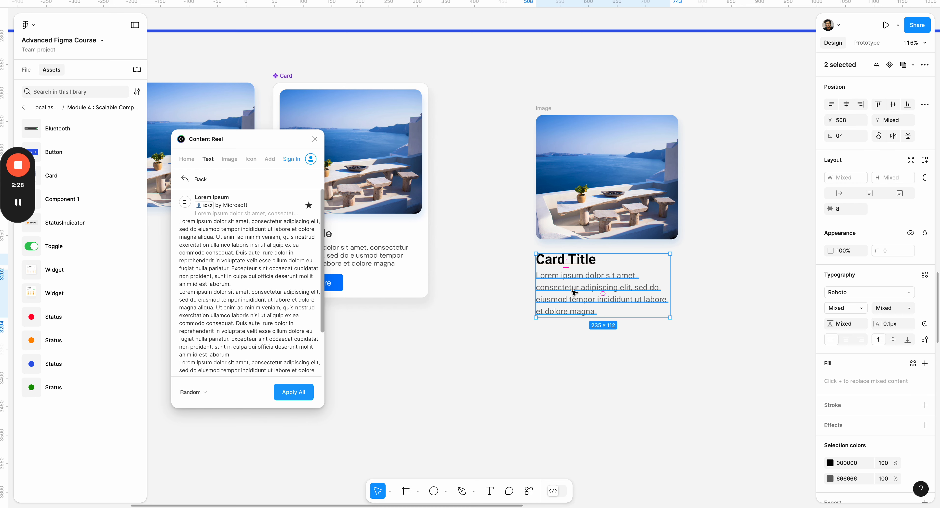
{"action": "key", "text": "shift+a"}
{"action": "left_click_drag", "start_coordinate": [593, 292], "coordinate": [593, 294]}
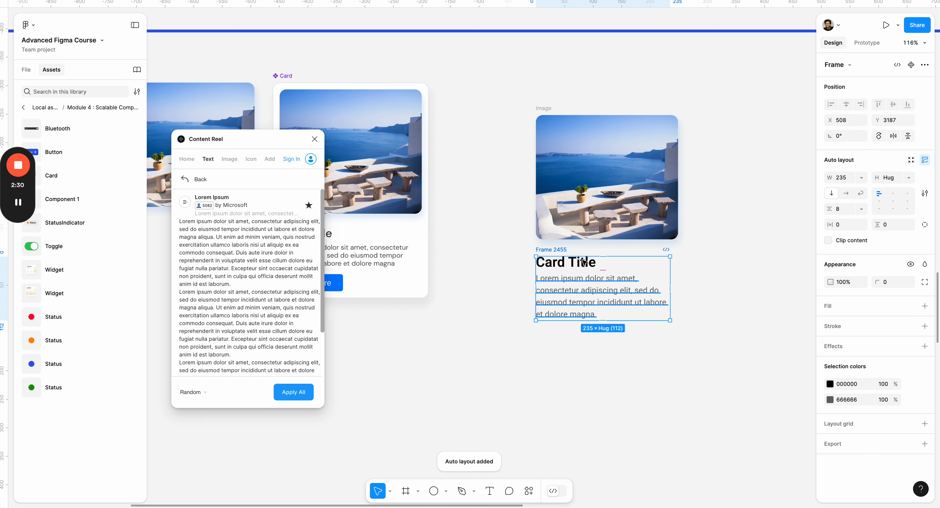
{"action": "left_click", "coordinate": [606, 176], "text": "shift"}
{"action": "key", "text": "shift+a"}
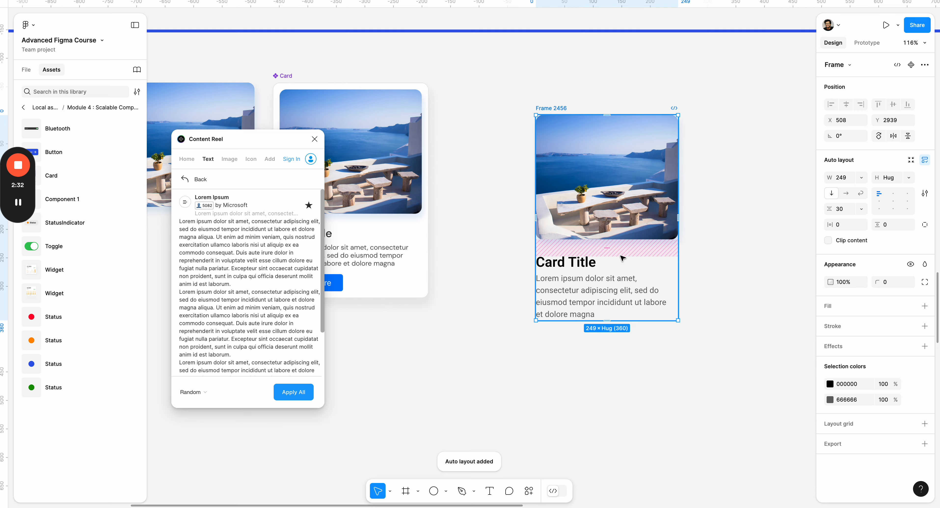
- Add a text layer reading "Learn More" below the new card
{"action": "scroll", "coordinate": [622, 258], "scroll_direction": "left", "scroll_amount": 3}
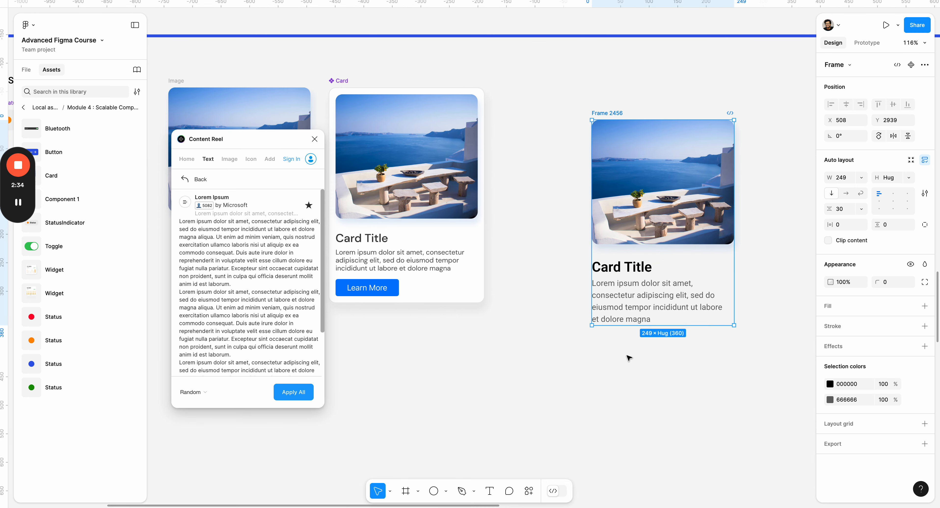
{"action": "left_click", "coordinate": [624, 361]}
{"action": "key", "text": "t"}
{"action": "left_click", "coordinate": [642, 350]}
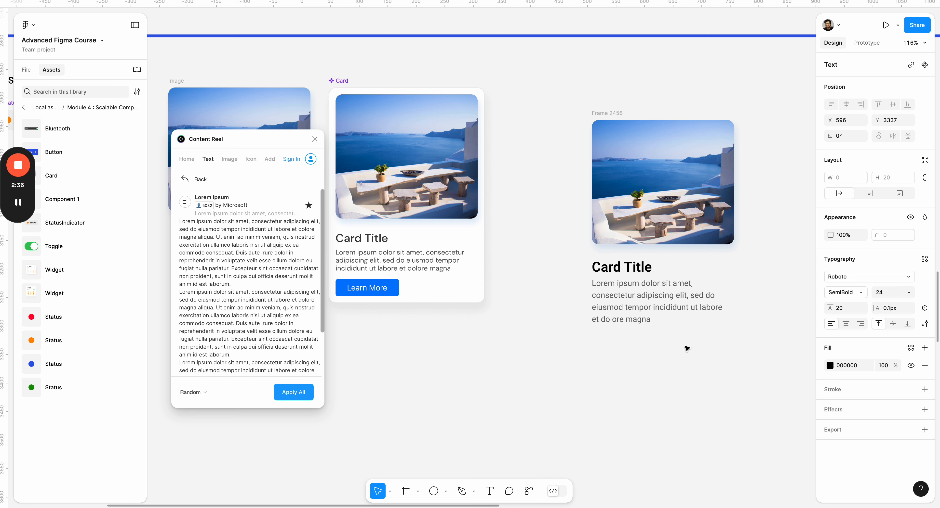
{"action": "type", "text": "Learn More"}
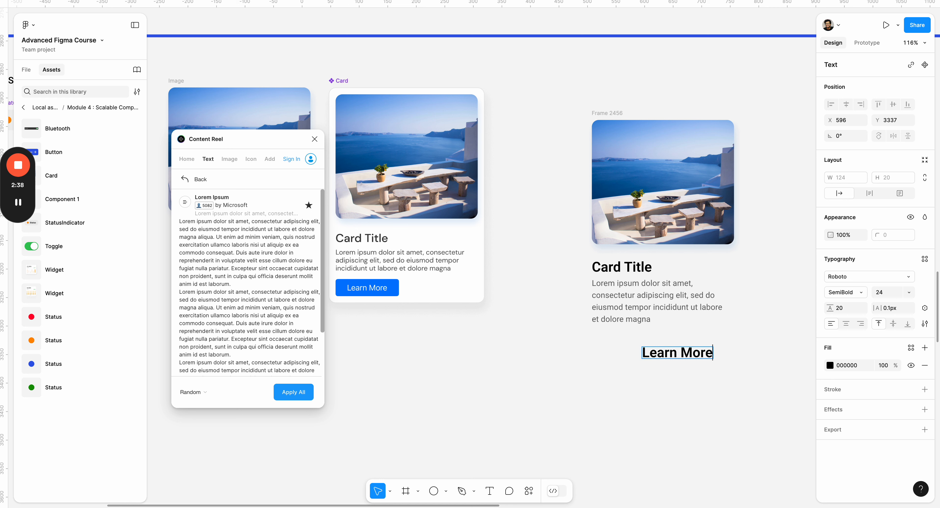
- Set the "Learn More" text to font size 14, try the Medium weight and return it to SemiBold
{"action": "key", "text": "ctrl+a"}
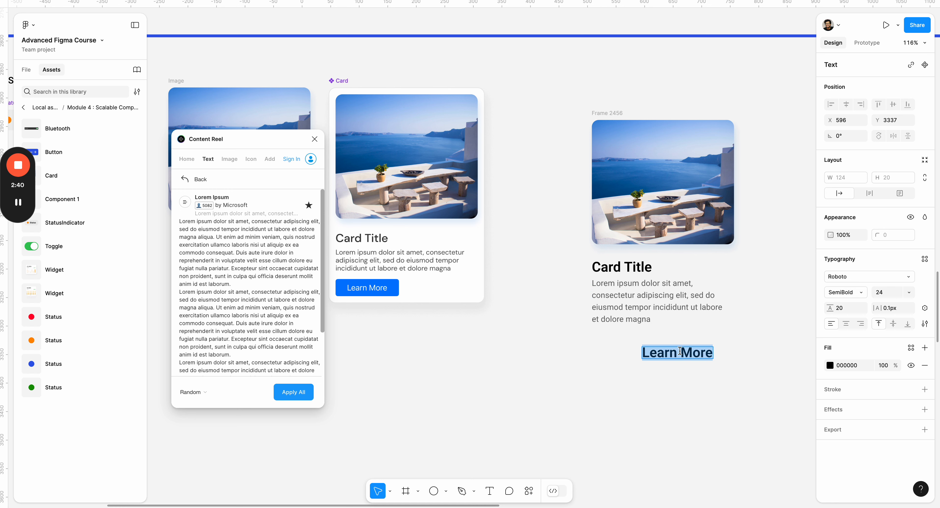
{"action": "left_click", "coordinate": [891, 293]}
{"action": "type", "text": "14"}
{"action": "key", "text": "Return"}
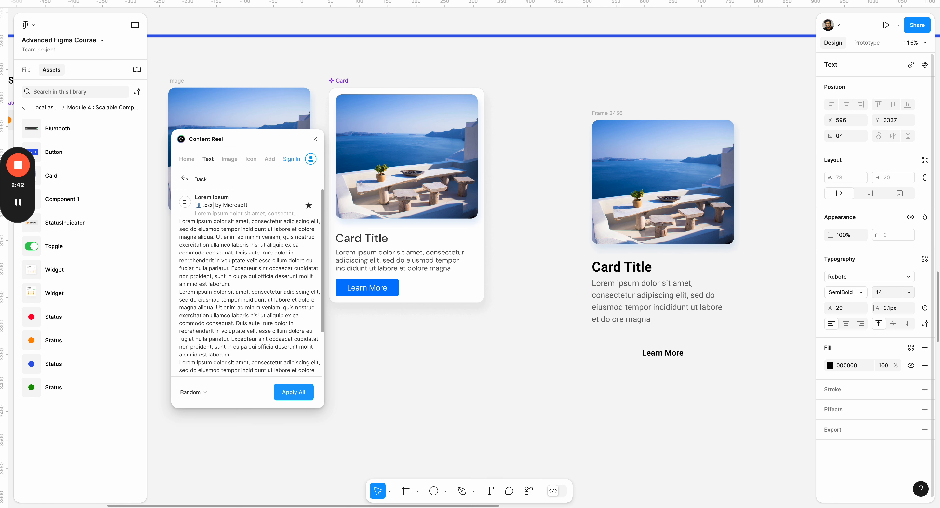
{"action": "left_click", "coordinate": [860, 293]}
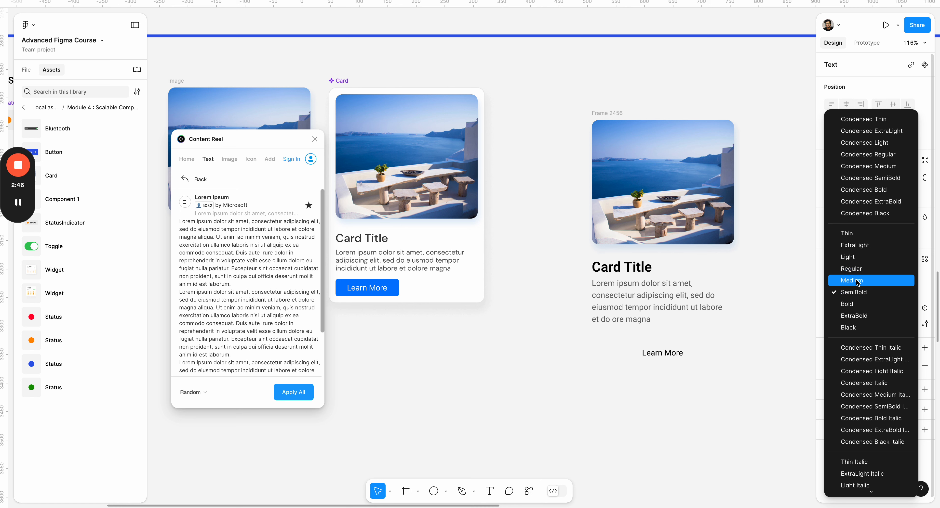
{"action": "left_click", "coordinate": [858, 282]}
{"action": "left_click", "coordinate": [845, 296]}
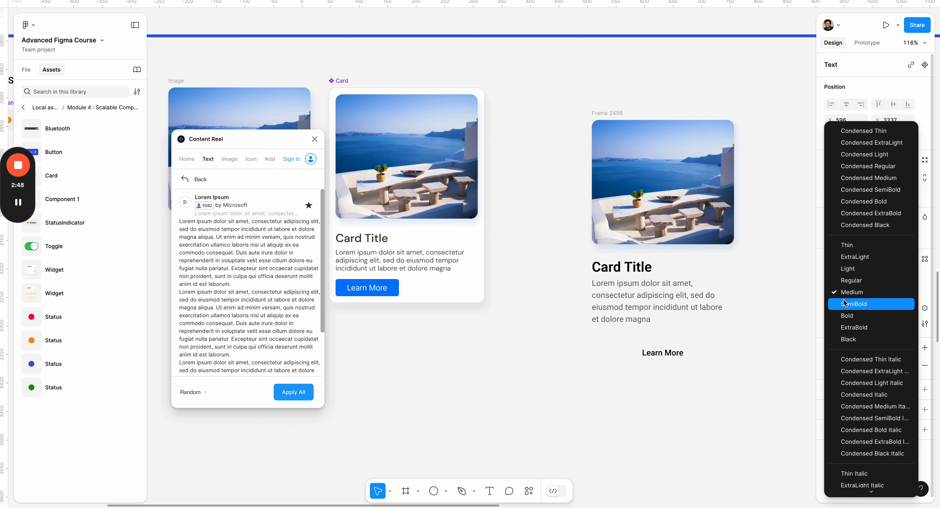
{"action": "left_click", "coordinate": [847, 305]}
- Set the "Learn More" text's fill to white FFFFFF and wrap it in an auto layout frame
{"action": "left_click", "coordinate": [830, 365]}
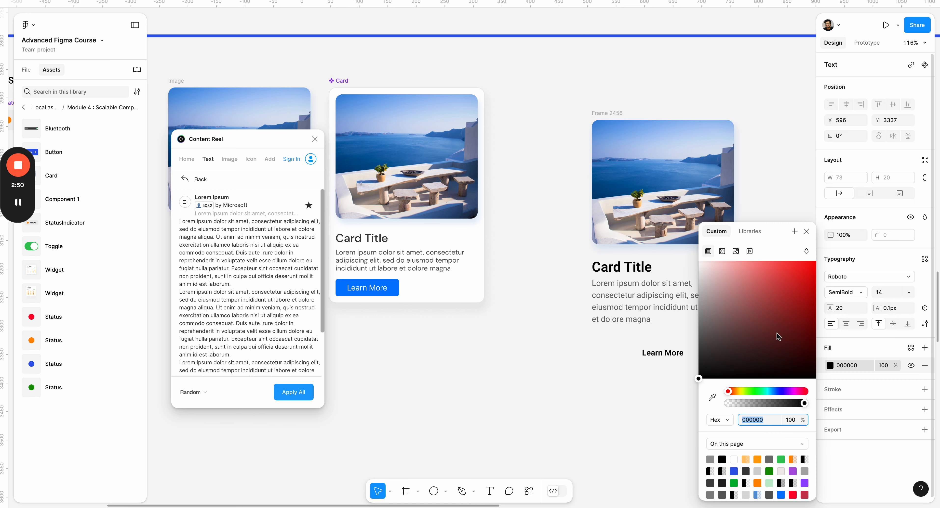
{"action": "type", "text": "FFFFFF"}
{"action": "key", "text": "Return"}
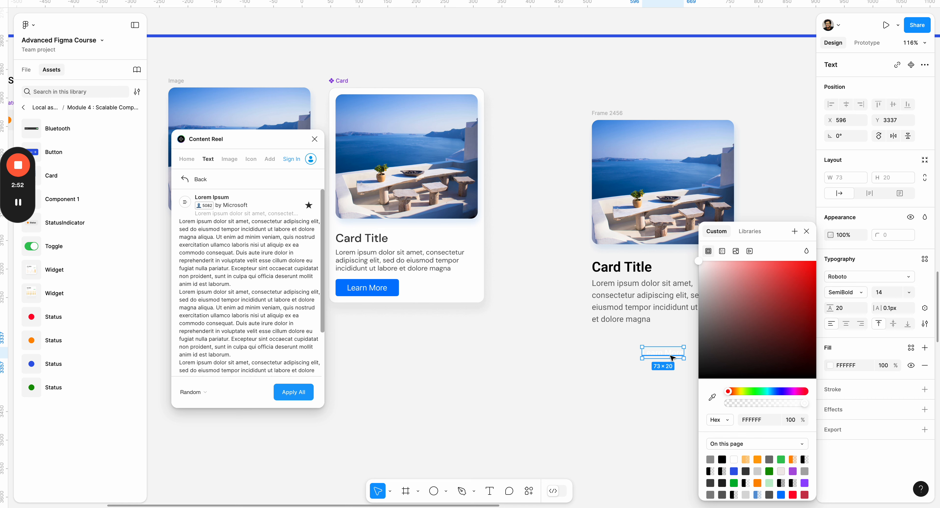
{"action": "key", "text": "shift+a"}
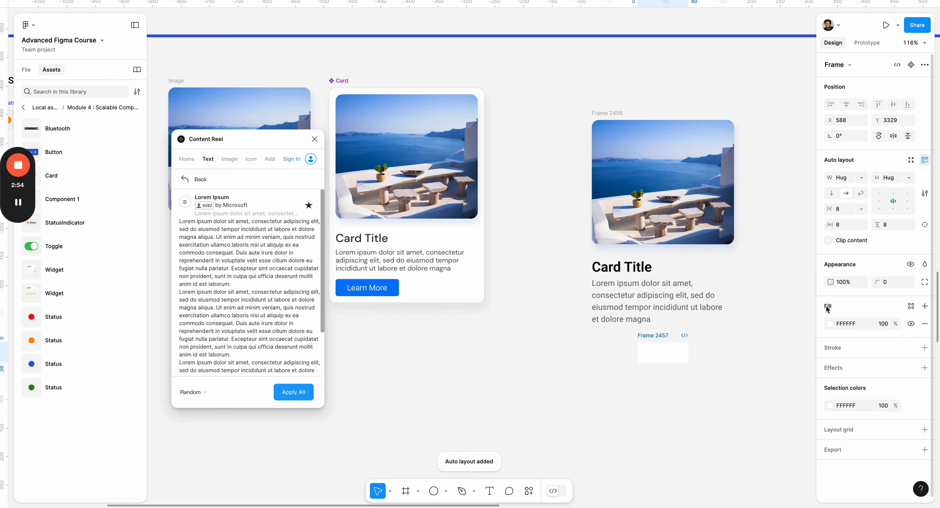
- Set the "Learn More" frame's fill to dark blue 0407B9
{"action": "left_click", "coordinate": [831, 325]}
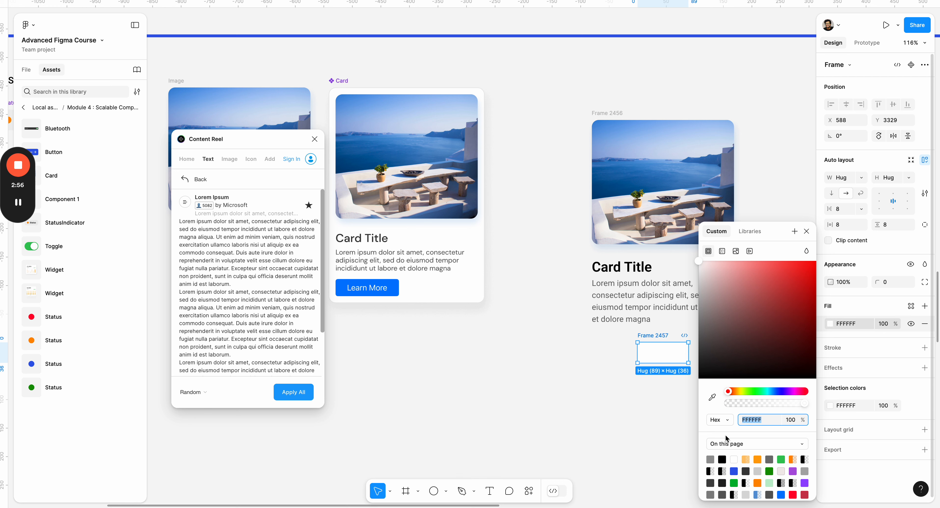
{"action": "left_click", "coordinate": [713, 397]}
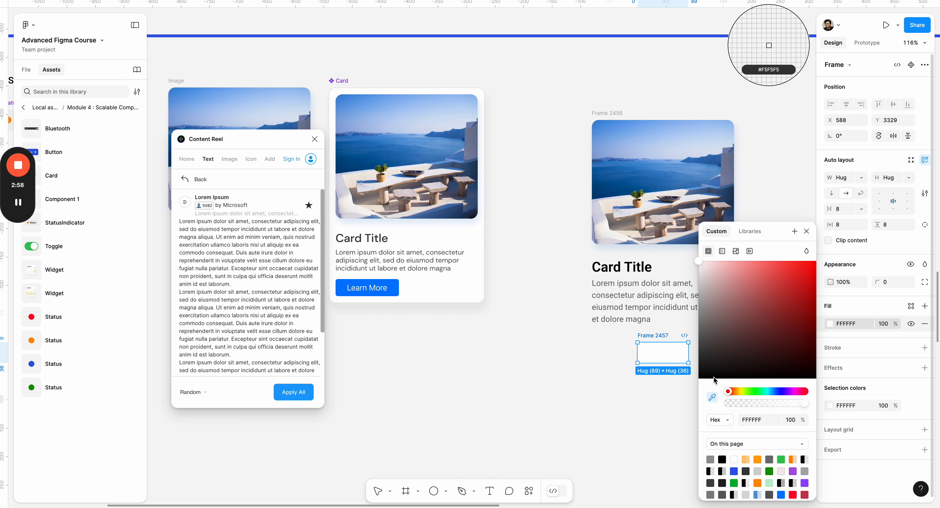
{"action": "left_click", "coordinate": [728, 348]}
{"action": "left_click", "coordinate": [777, 392]}
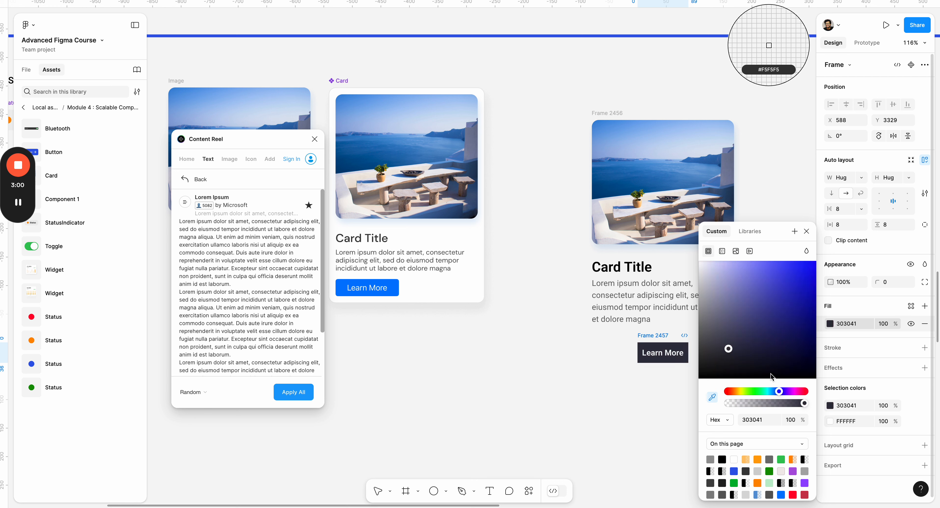
{"action": "left_click_drag", "start_coordinate": [802, 312], "coordinate": [813, 293]}
{"action": "key", "text": "Escape"}
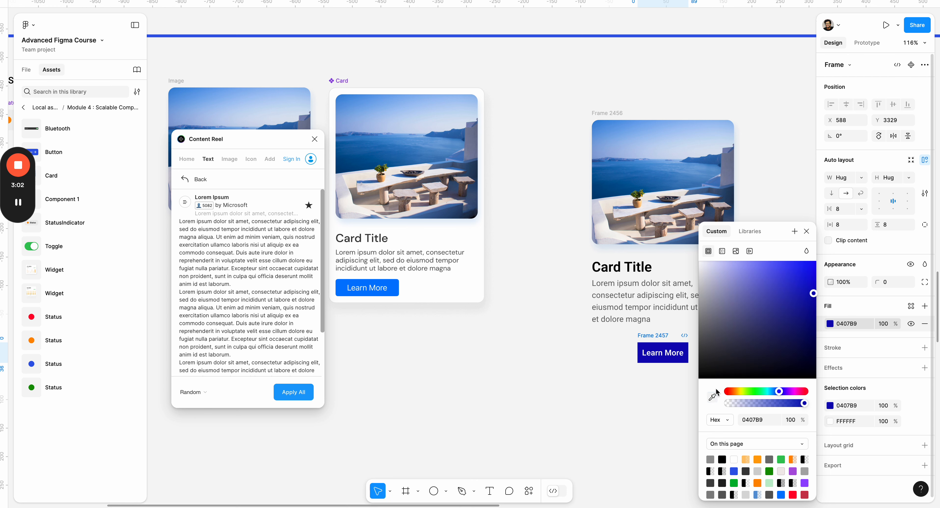
- Sample blue 2C73B8 from the card image as the "Learn More" button's fill and move the button closer under the card text
{"action": "left_click", "coordinate": [712, 397]}
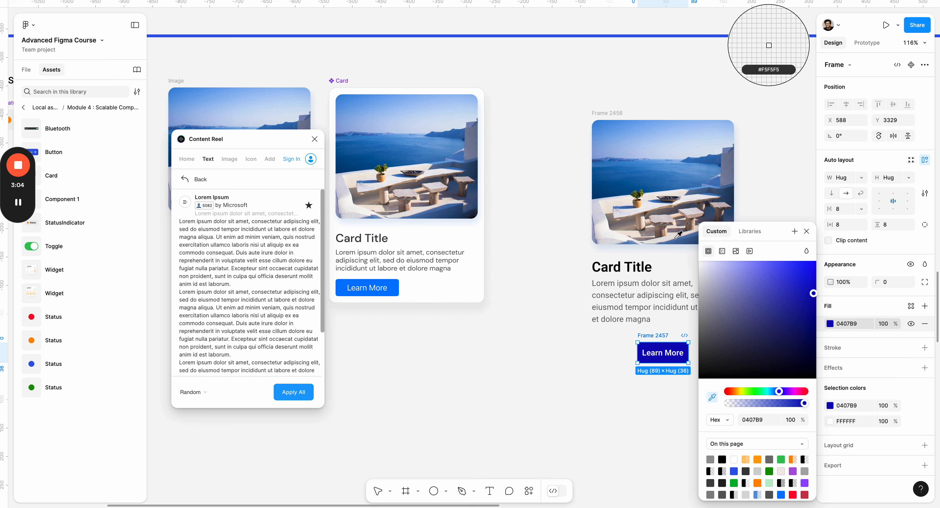
{"action": "left_click", "coordinate": [667, 183]}
{"action": "left_click", "coordinate": [635, 367]}
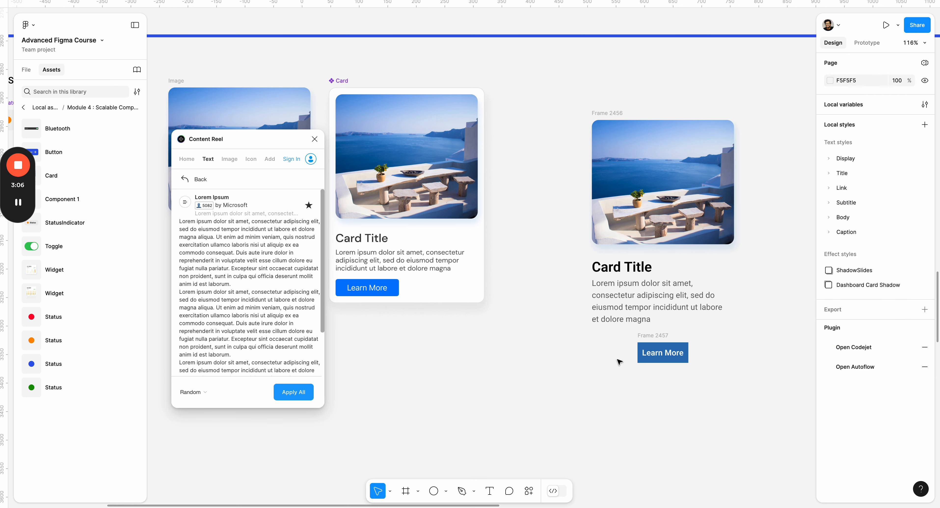
{"action": "left_click", "coordinate": [664, 345]}
{"action": "left_click_drag", "start_coordinate": [664, 345], "coordinate": [628, 342]}
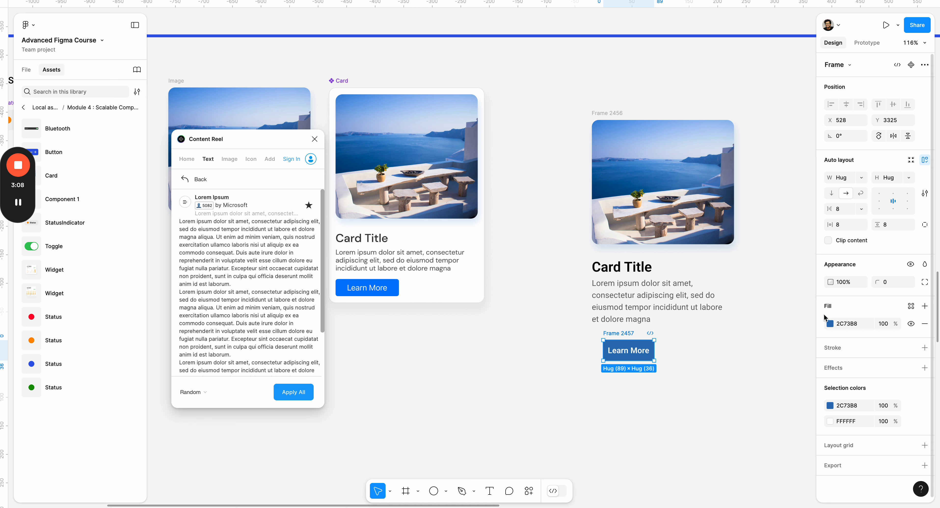
- Try the lighter blue 69A0DD, sampled from the card image's sky, as the "Learn More" button's fill
{"action": "left_click", "coordinate": [830, 325]}
{"action": "left_click", "coordinate": [712, 397]}
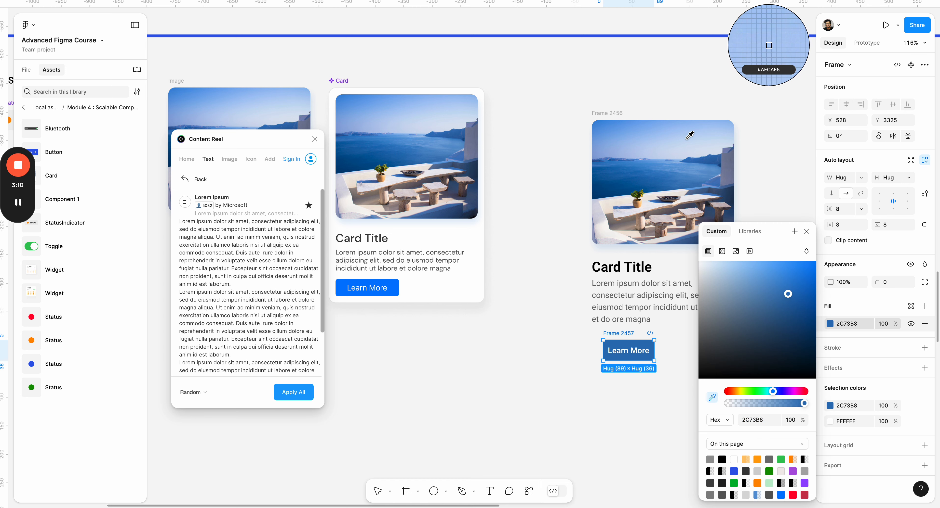
{"action": "left_click", "coordinate": [688, 166]}
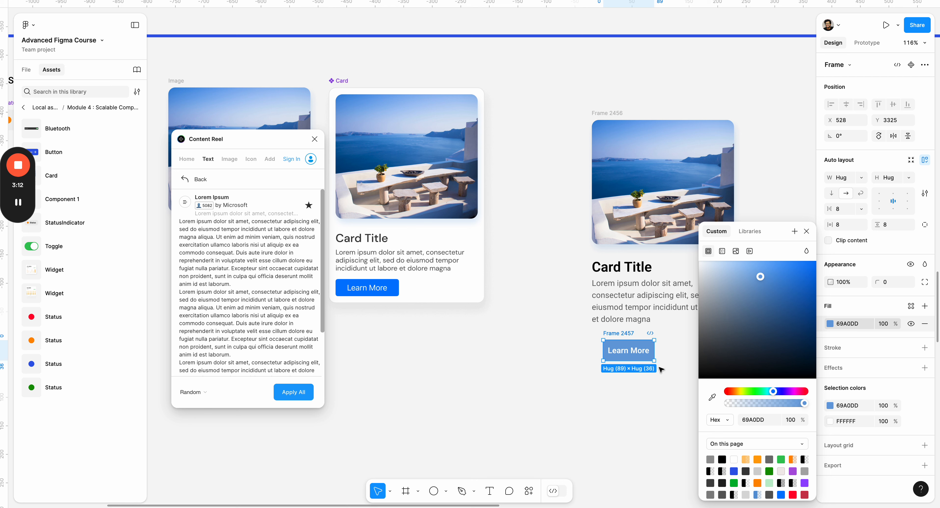
- Sample another colour from the card image for the "Learn More" button and adjust its fill to the saturated blue 0059CD
{"action": "left_click", "coordinate": [712, 398]}
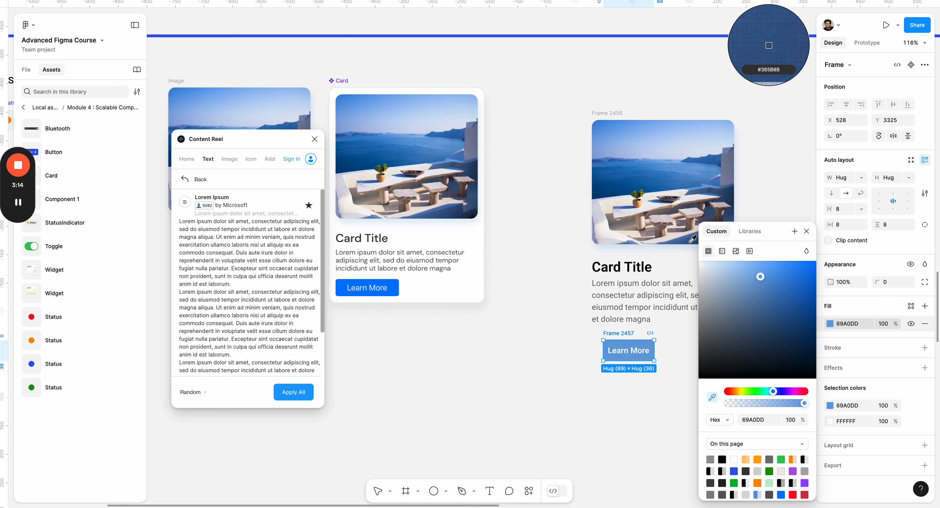
{"action": "left_click", "coordinate": [725, 306]}
{"action": "left_click_drag", "start_coordinate": [771, 316], "coordinate": [817, 284]}
{"action": "left_click", "coordinate": [604, 389]}
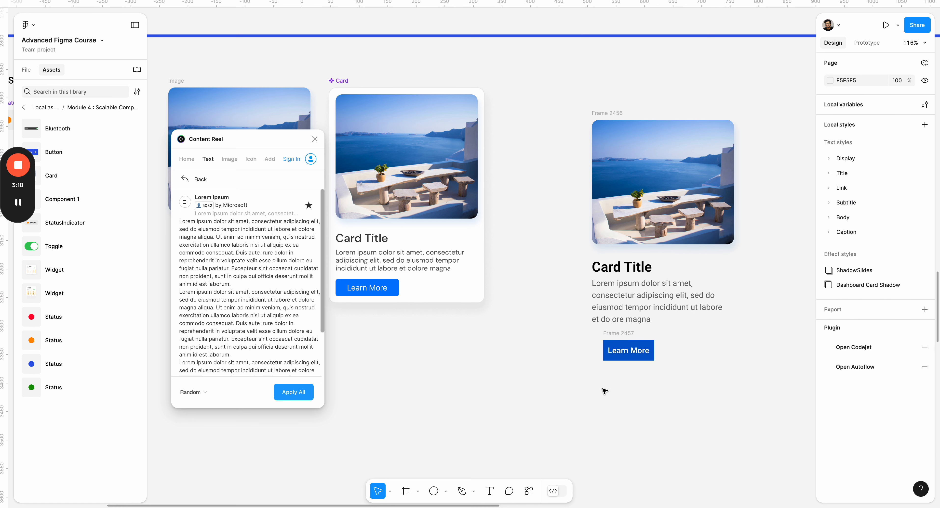
- Set the "Learn More" button's horizontal padding to 16
{"action": "left_click", "coordinate": [619, 333]}
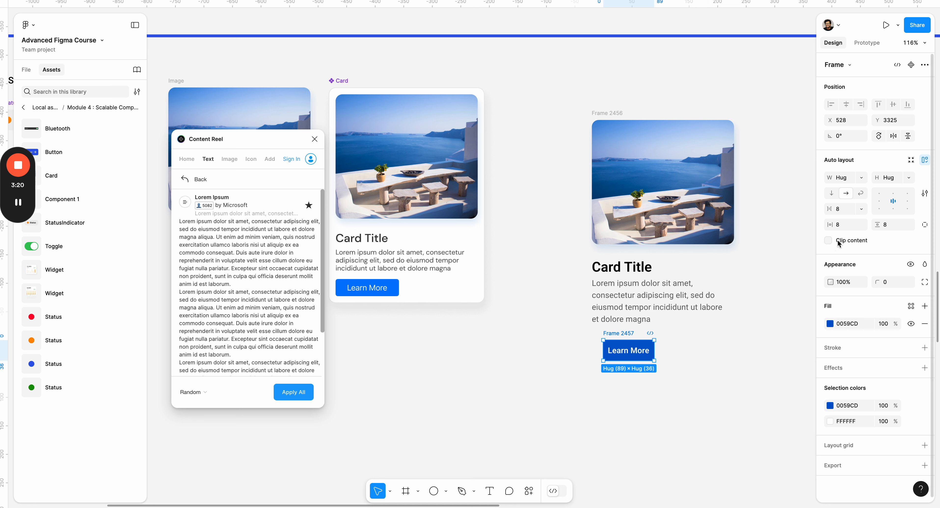
{"action": "left_click", "coordinate": [846, 225]}
{"action": "key", "text": "Return"}
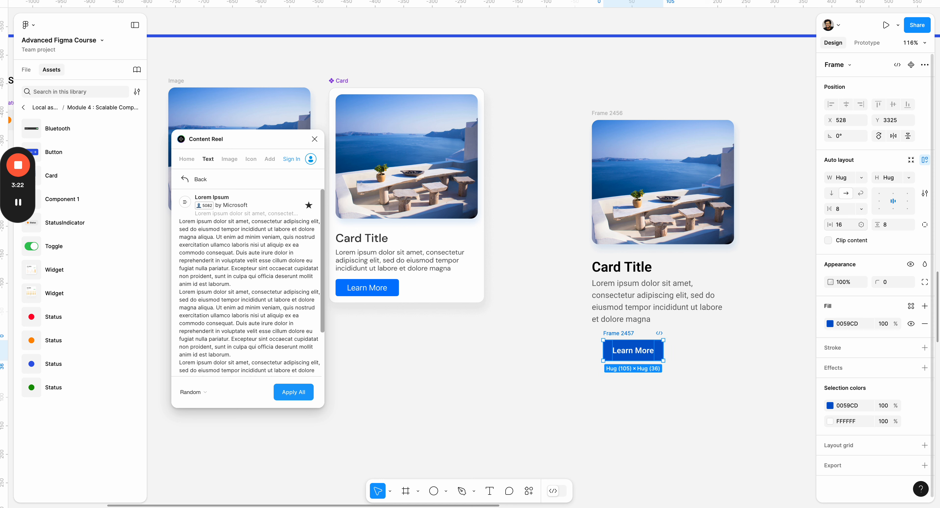
- Round the "Learn More" button's corners, trying a radius of 16 and settling on 8
{"action": "left_click", "coordinate": [893, 286]}
{"action": "type", "text": "16"}
{"action": "key", "text": "Return"}
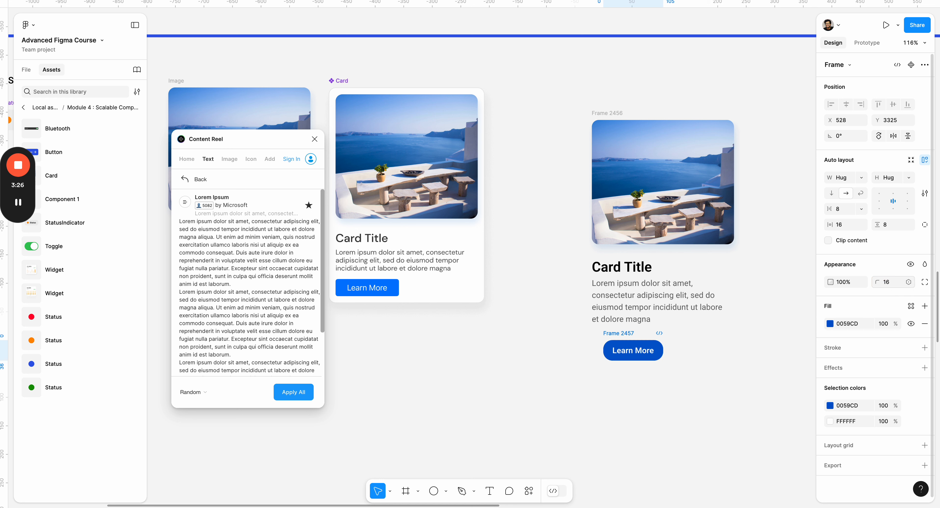
{"action": "left_click", "coordinate": [893, 285]}
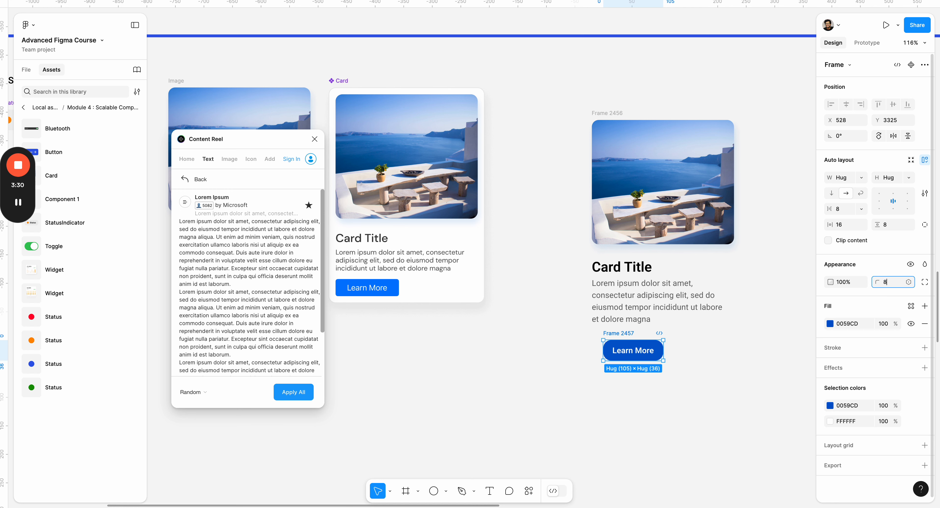
- Move the "Learn More" button into the card's text frame, directly below the body text
{"action": "left_click", "coordinate": [628, 327]}
{"action": "left_click_drag", "start_coordinate": [628, 350], "coordinate": [615, 321]}
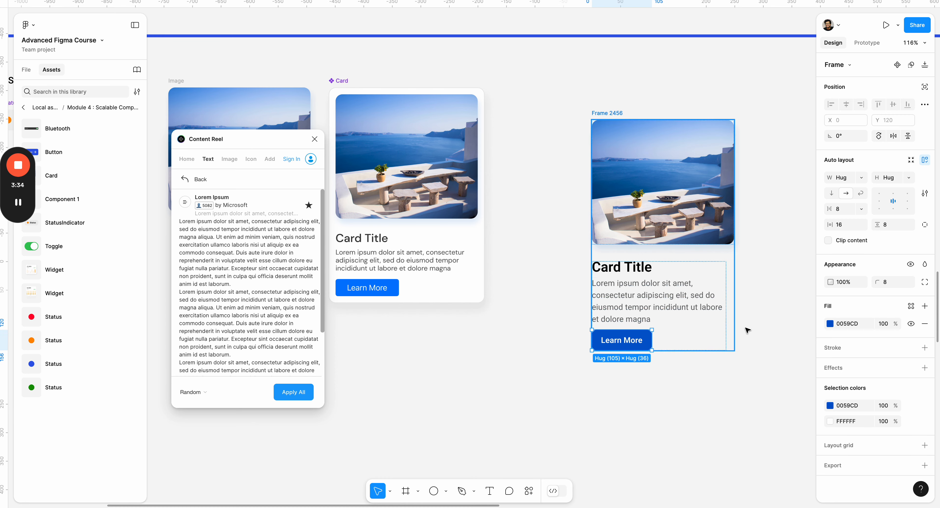
{"action": "left_click", "coordinate": [755, 379]}
- Try a white FFFFFF fill on the card's frame and remove it again
{"action": "left_click", "coordinate": [675, 257]}
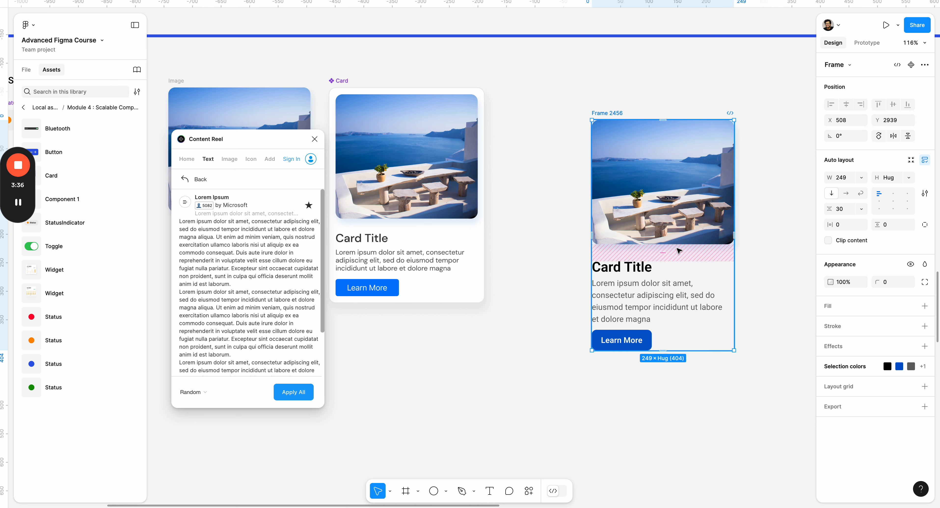
{"action": "left_click", "coordinate": [608, 116]}
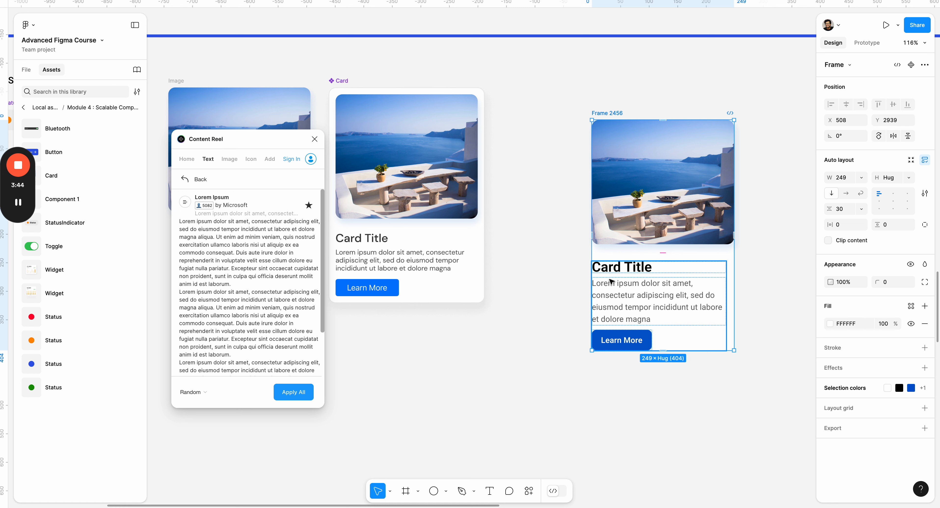
{"action": "left_click", "coordinate": [646, 300]}
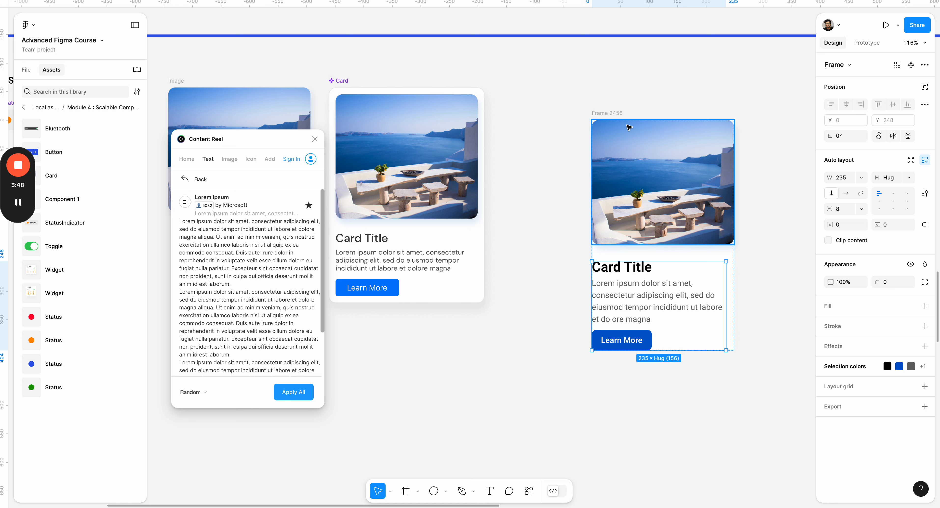
{"action": "left_click", "coordinate": [595, 114]}
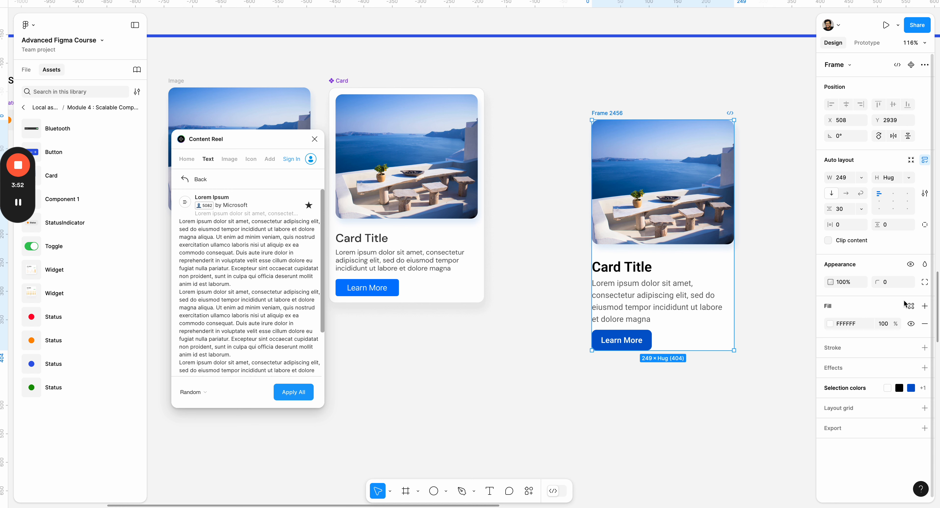
{"action": "left_click", "coordinate": [925, 324]}
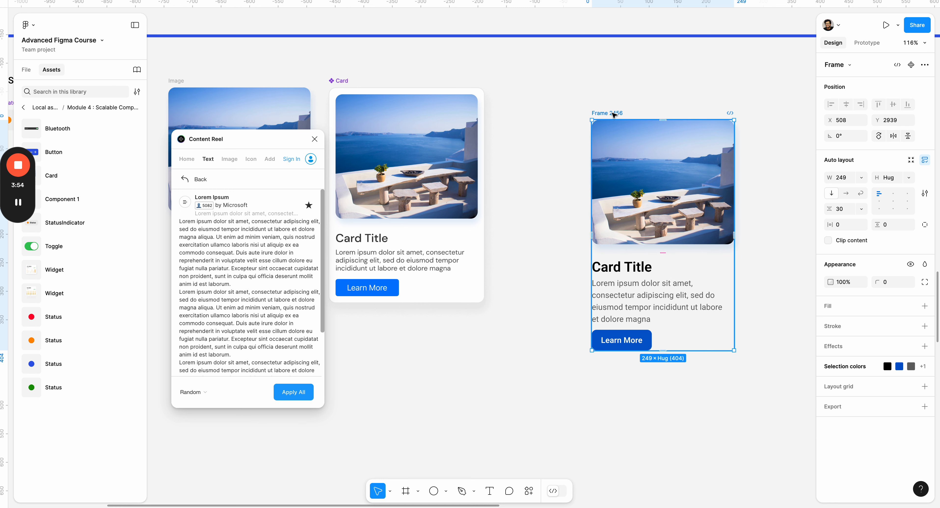
- Wrap the whole card in a new auto layout frame with a white FFFFFF fill
{"action": "key", "text": "shift+a"}
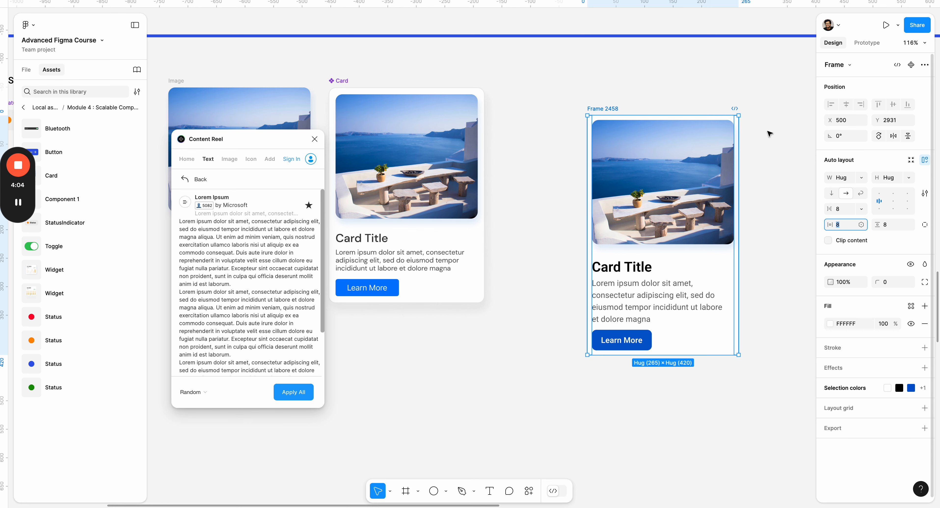
{"action": "left_click", "coordinate": [621, 91]}
{"action": "scroll", "coordinate": [594, 112], "scroll_direction": "right", "scroll_amount": 1}
{"action": "scroll", "coordinate": [594, 111], "scroll_direction": "up", "scroll_amount": 1}
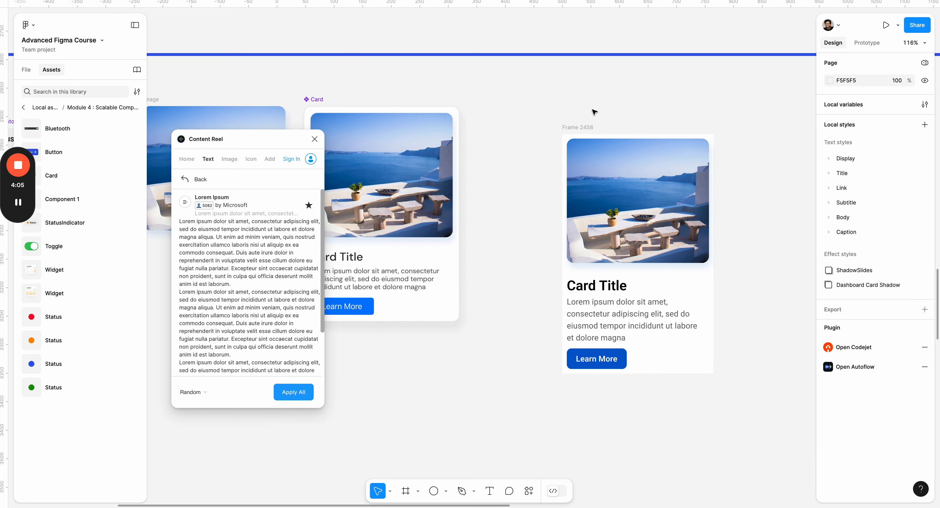
- Set the outer card frame's corner radius to 16
{"action": "left_click", "coordinate": [578, 128]}
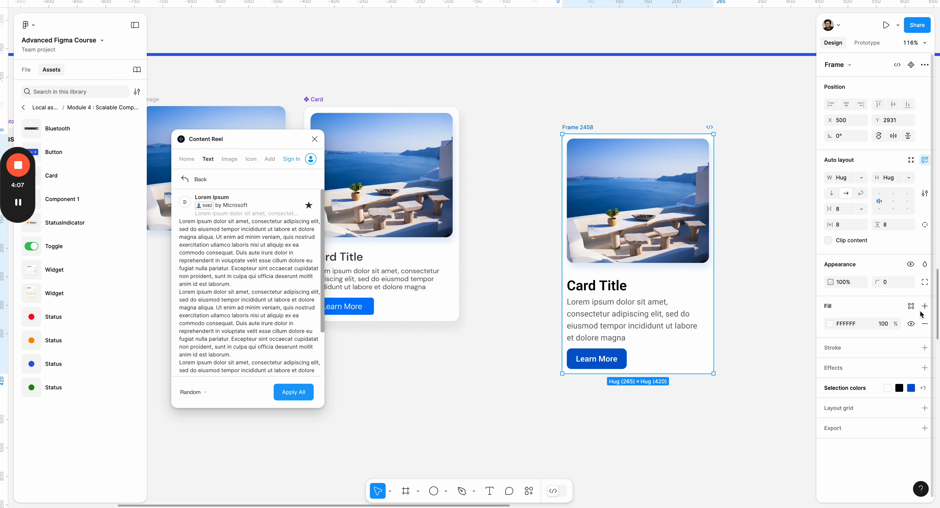
{"action": "left_click", "coordinate": [894, 283]}
{"action": "type", "text": "16"}
{"action": "key", "text": "Return"}
{"action": "left_click", "coordinate": [730, 215]}
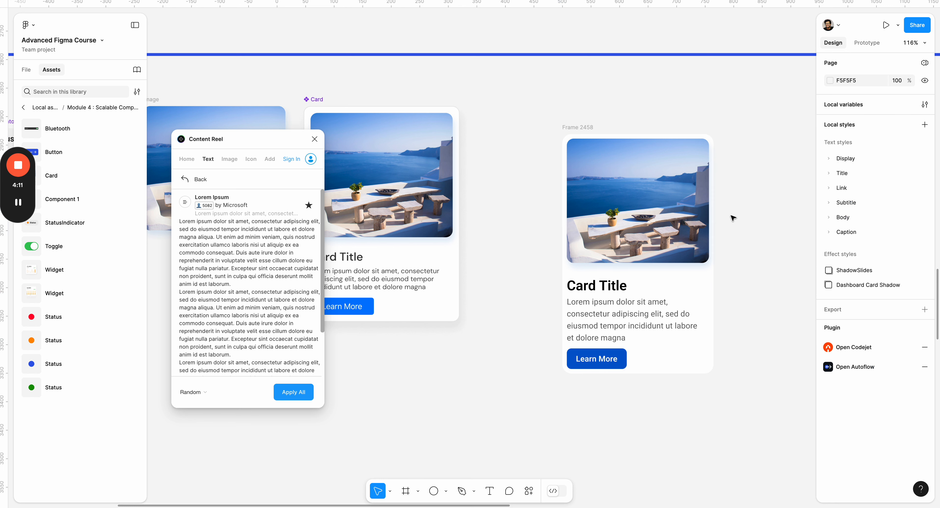
- Set both the vertical and horizontal padding of the outer card frame to 16
{"action": "left_click", "coordinate": [678, 279]}
{"action": "left_click", "coordinate": [696, 372]}
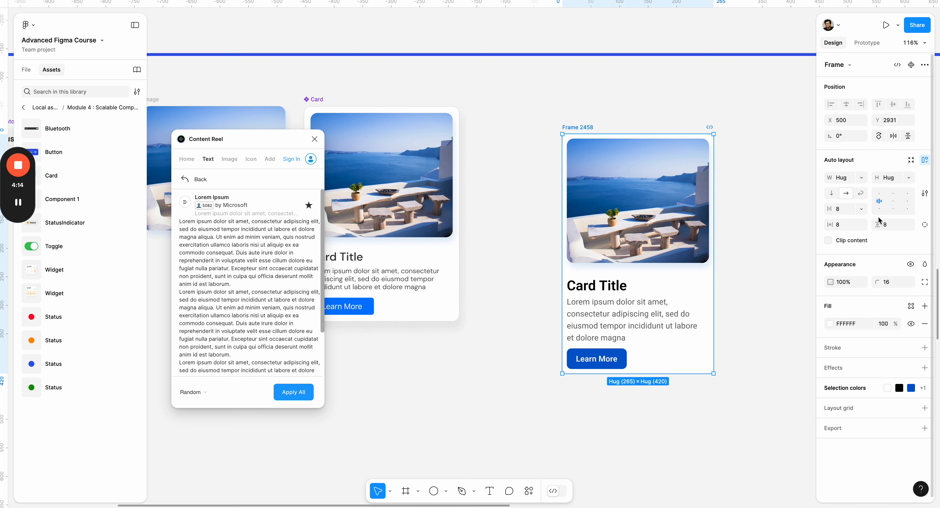
{"action": "left_click", "coordinate": [887, 226]}
{"action": "type", "text": "16"}
{"action": "key", "text": "Return"}
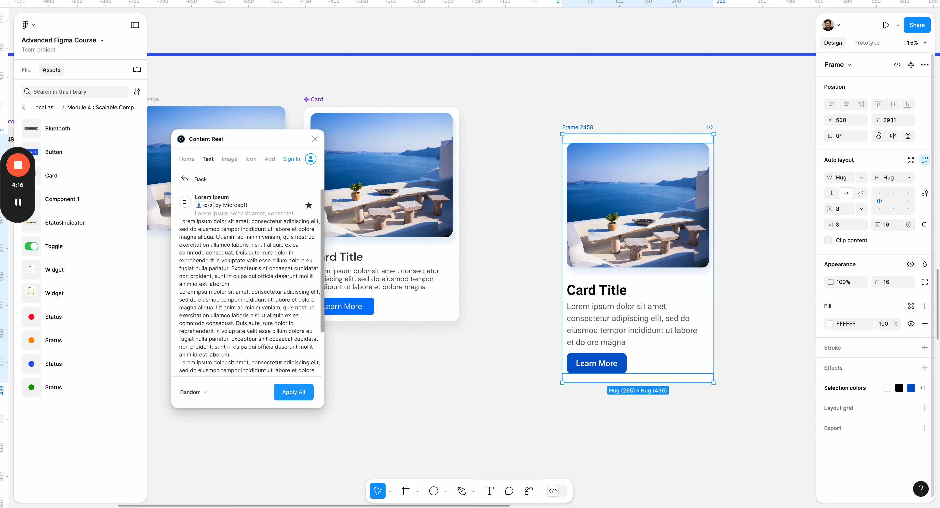
{"action": "left_click", "coordinate": [753, 231]}
{"action": "left_click_drag", "start_coordinate": [756, 216], "coordinate": [676, 231]}
{"action": "left_click", "coordinate": [499, 143]}
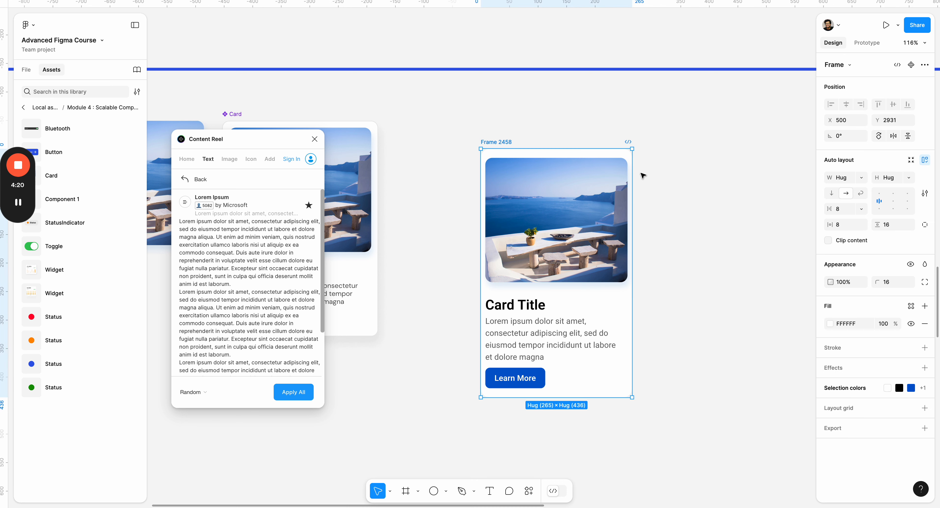
{"action": "left_click", "coordinate": [842, 227]}
{"action": "type", "text": "16"}
{"action": "key", "text": "Return"}
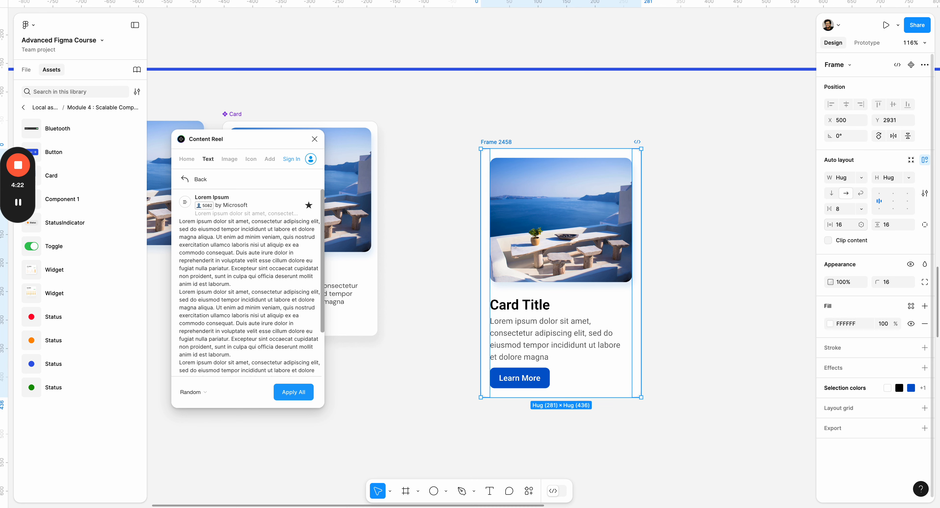
{"action": "left_click", "coordinate": [667, 277]}
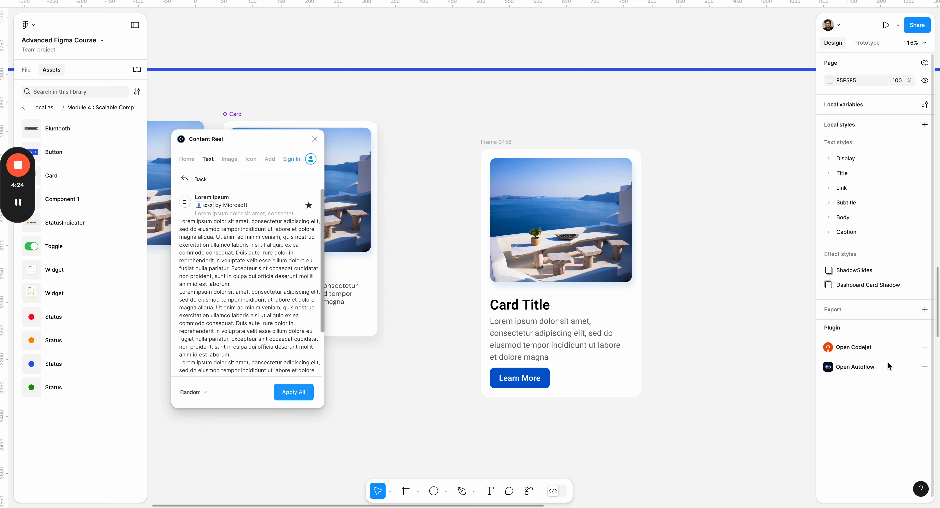
{"action": "left_click_drag", "start_coordinate": [448, 163], "coordinate": [453, 140]}
{"action": "left_click", "coordinate": [563, 162]}
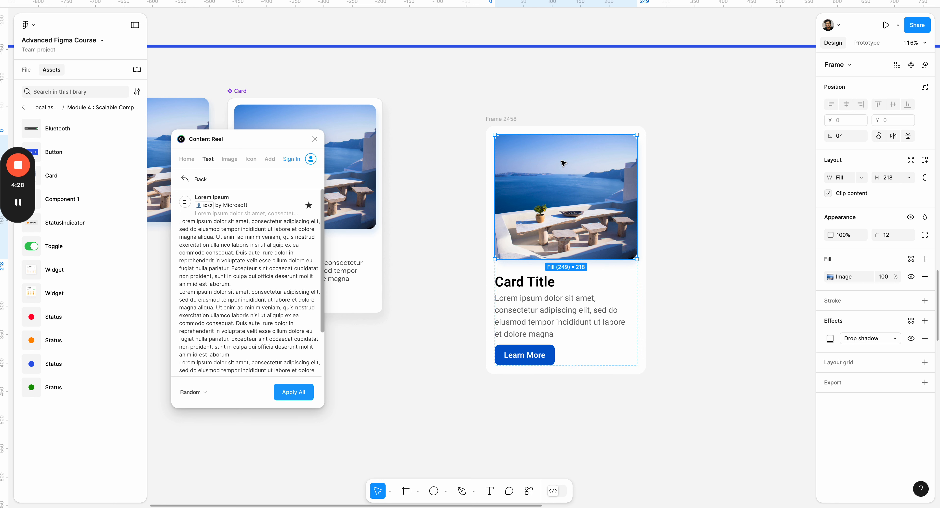
{"action": "left_click", "coordinate": [734, 196]}
{"action": "left_click", "coordinate": [562, 179]}
{"action": "left_click", "coordinate": [762, 178]}
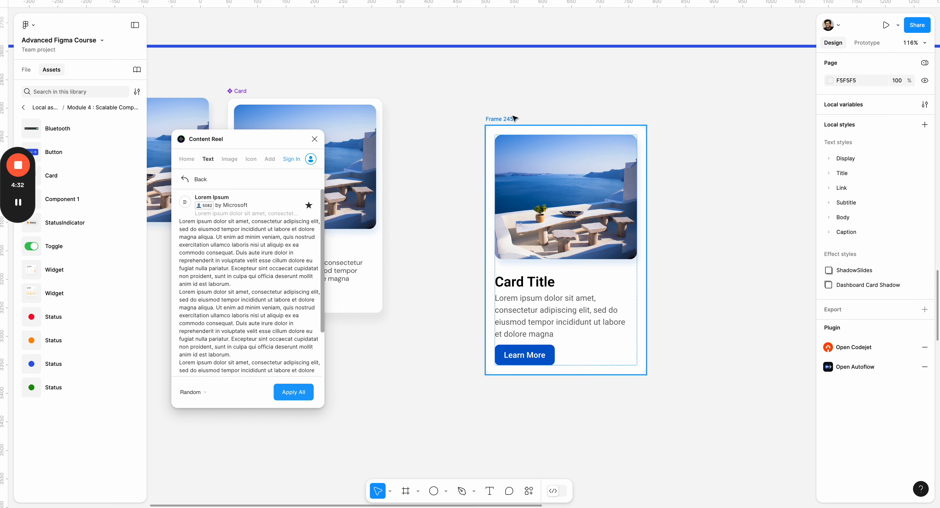
- Turn the outer card frame into a component
{"action": "left_click", "coordinate": [506, 119]}
{"action": "right_click", "coordinate": [506, 119]}
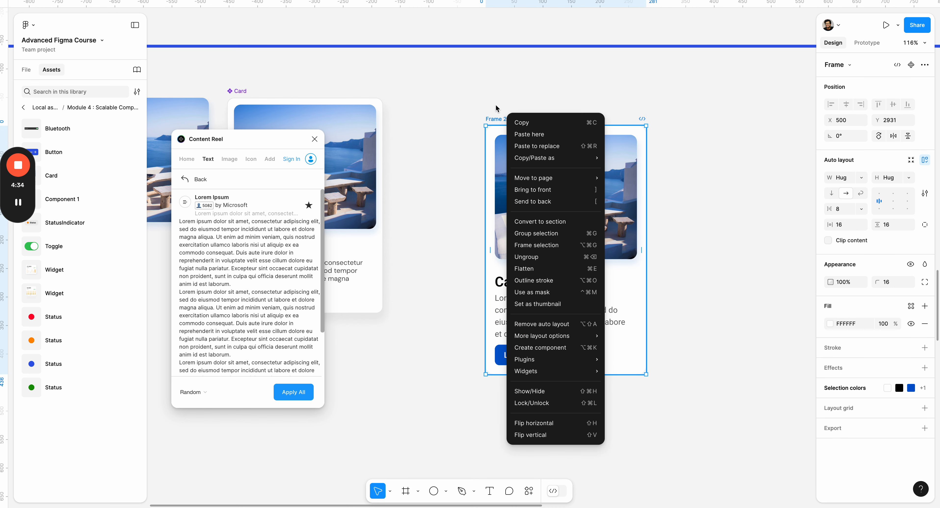
{"action": "left_click", "coordinate": [497, 109]}
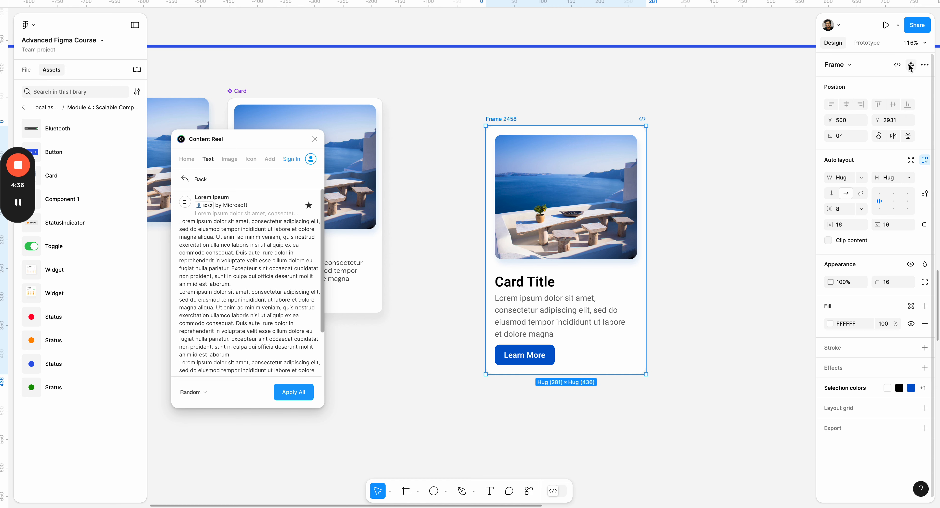
{"action": "key", "text": "ctrl+alt+k"}
{"action": "left_click_drag", "start_coordinate": [646, 94], "coordinate": [549, 105]}
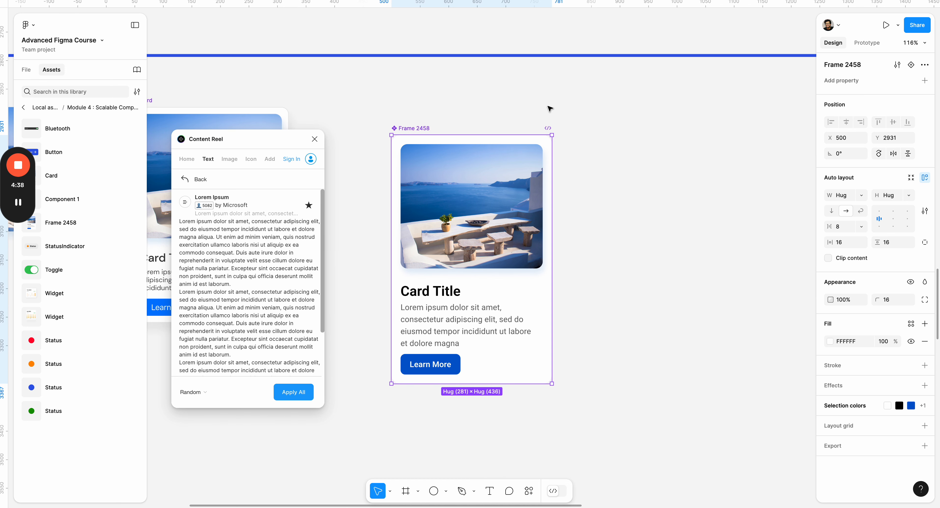
- Create a visibility property named "Show Image" with value True for the image inside the card component
{"action": "double_click", "coordinate": [443, 256]}
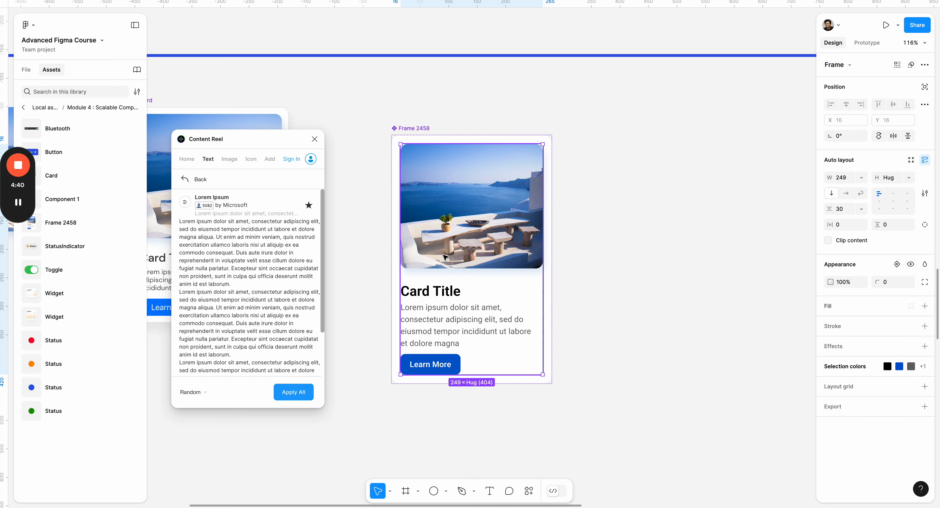
{"action": "double_click", "coordinate": [443, 255]}
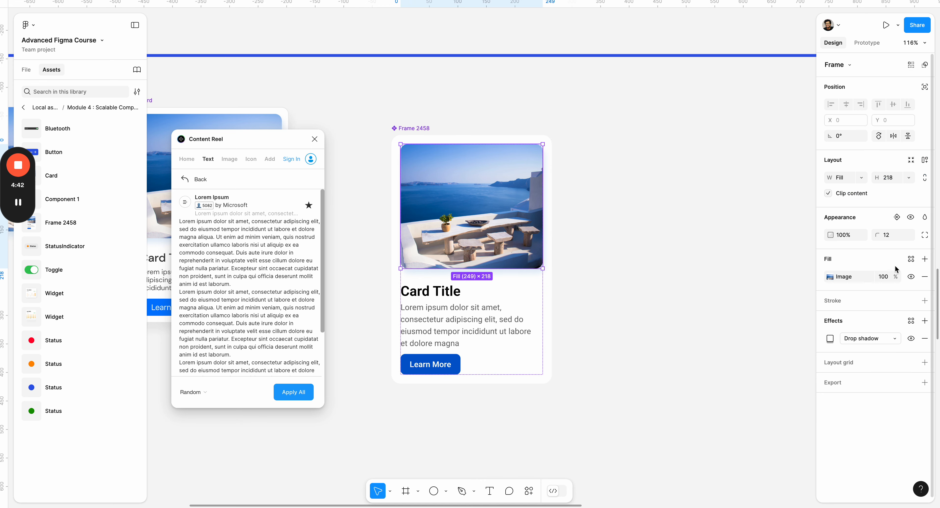
{"action": "left_click", "coordinate": [896, 218]}
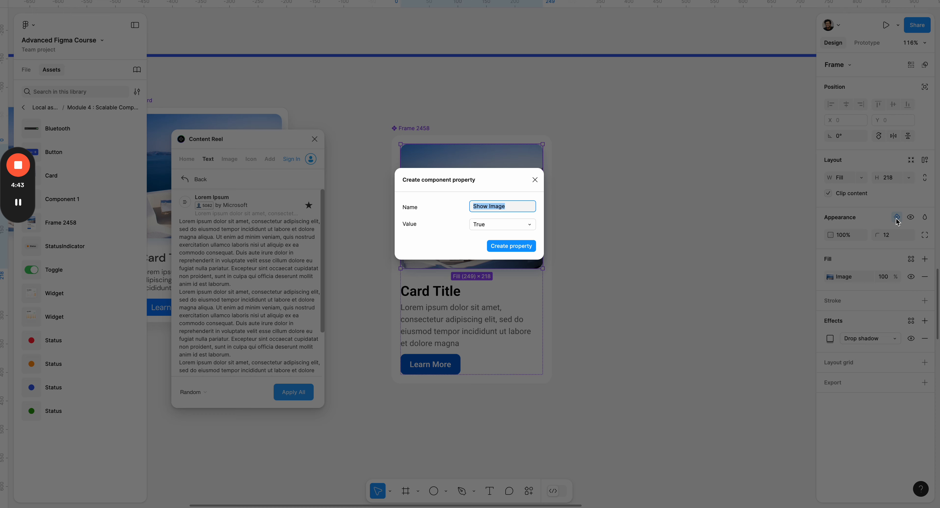
{"action": "left_click", "coordinate": [508, 246]}
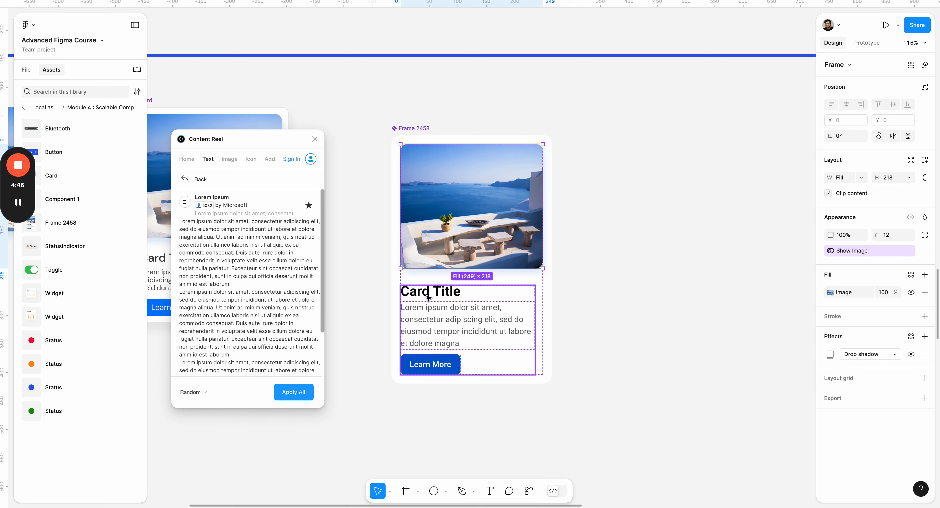
- Create a visibility property named "Button" with value True for the "Learn More" button inside the card component
{"action": "left_click", "coordinate": [428, 298]}
{"action": "left_click", "coordinate": [451, 318]}
{"action": "left_click", "coordinate": [437, 363]}
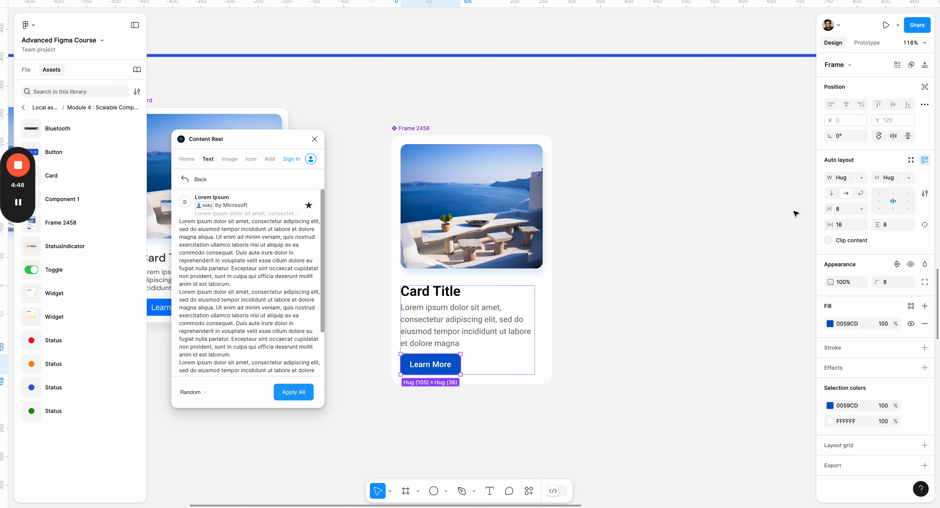
{"action": "left_click", "coordinate": [897, 264]}
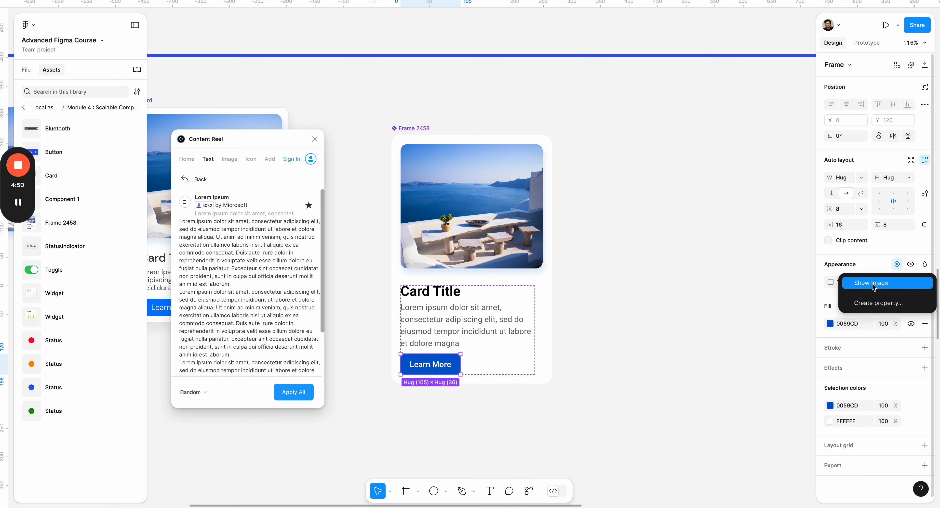
{"action": "left_click", "coordinate": [869, 303]}
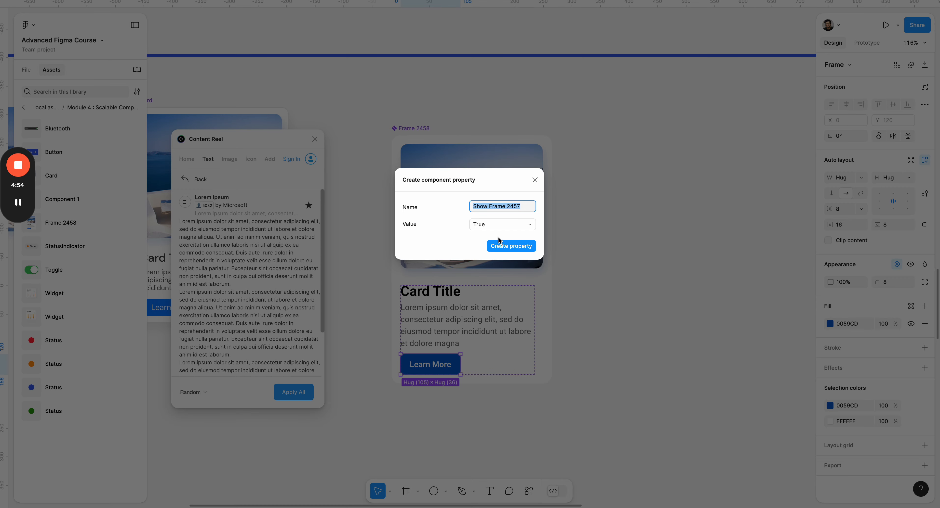
{"action": "left_click", "coordinate": [500, 224]}
{"action": "left_click", "coordinate": [503, 226]}
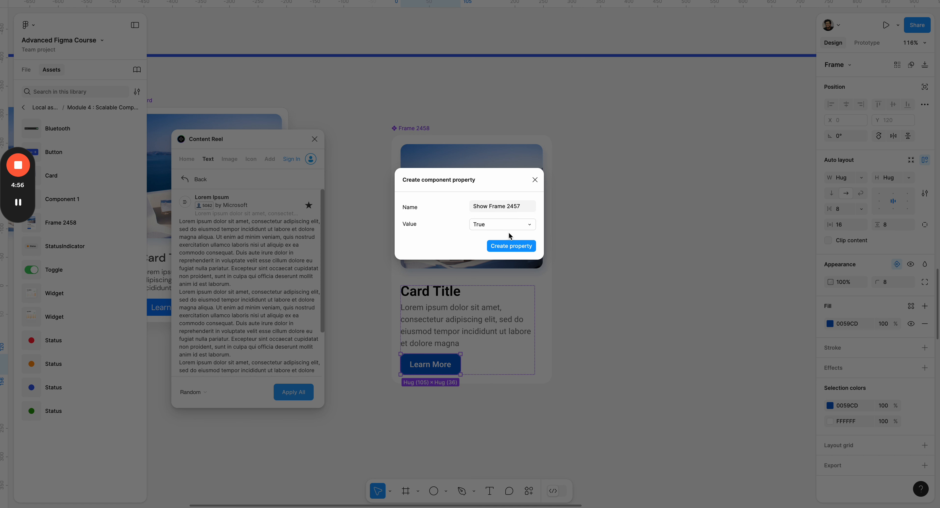
{"action": "left_click", "coordinate": [501, 207]}
{"action": "type", "text": "Button"}
{"action": "key", "text": "Return"}
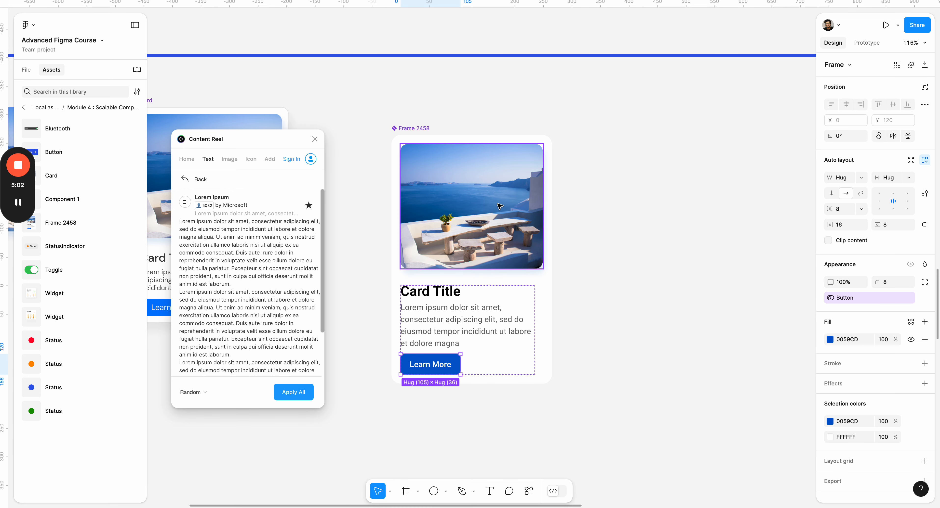
{"action": "left_click", "coordinate": [617, 276]}
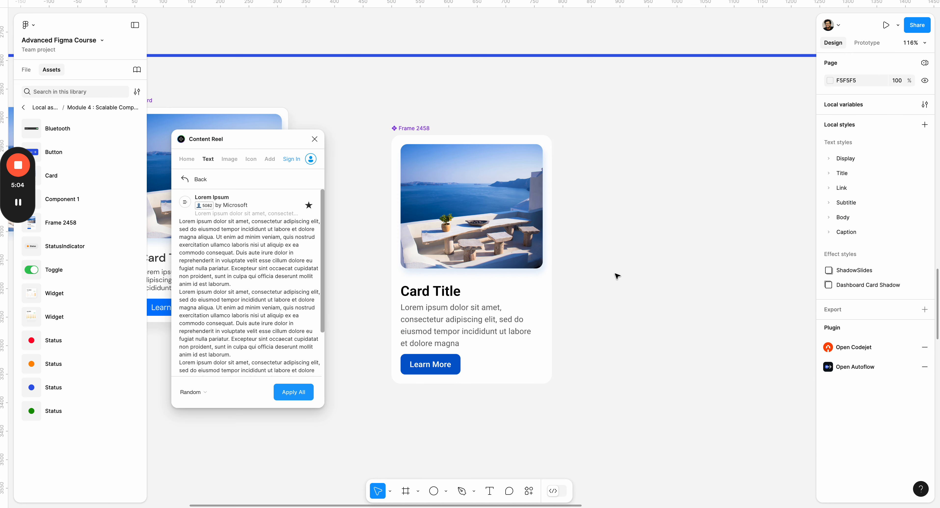
- Place an instance of the card component beside the original
{"action": "left_click", "coordinate": [405, 129]}
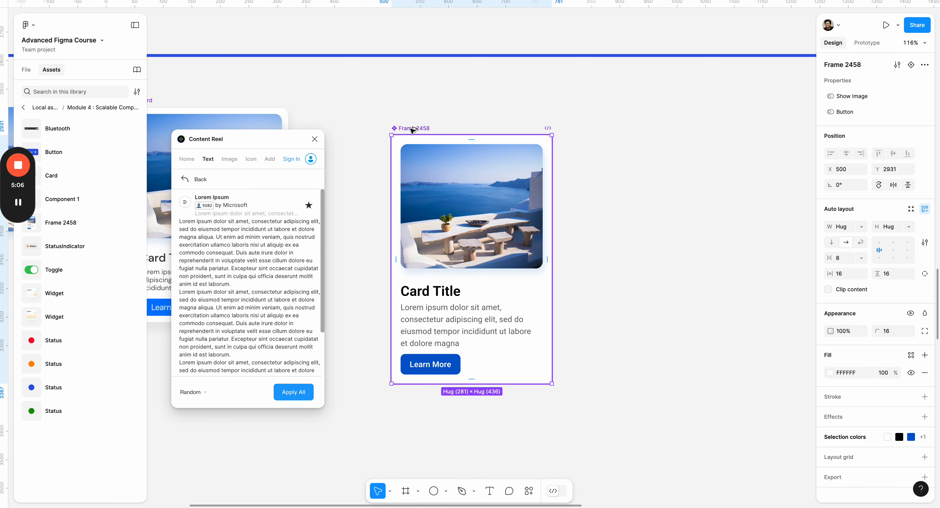
{"action": "left_click_drag", "start_coordinate": [413, 130], "coordinate": [615, 137]}
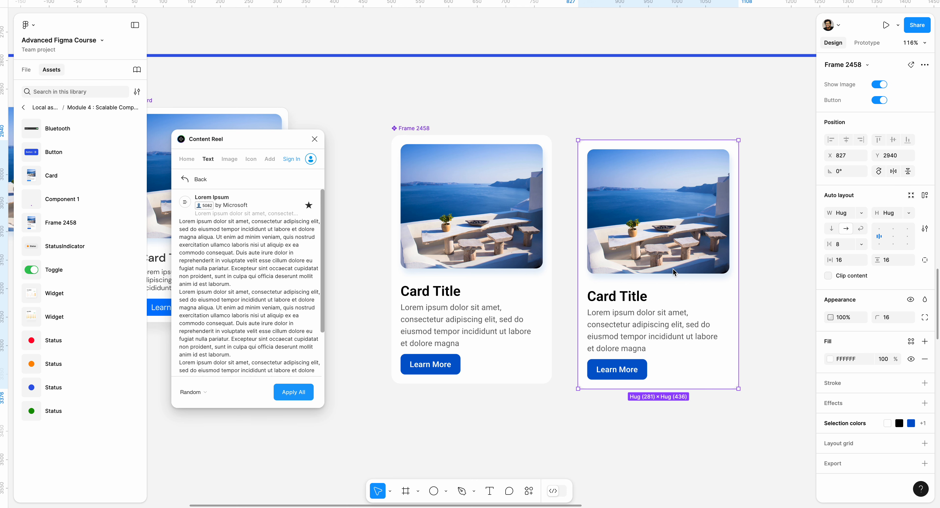
{"action": "scroll", "coordinate": [633, 247], "scroll_direction": "right", "scroll_amount": 5}
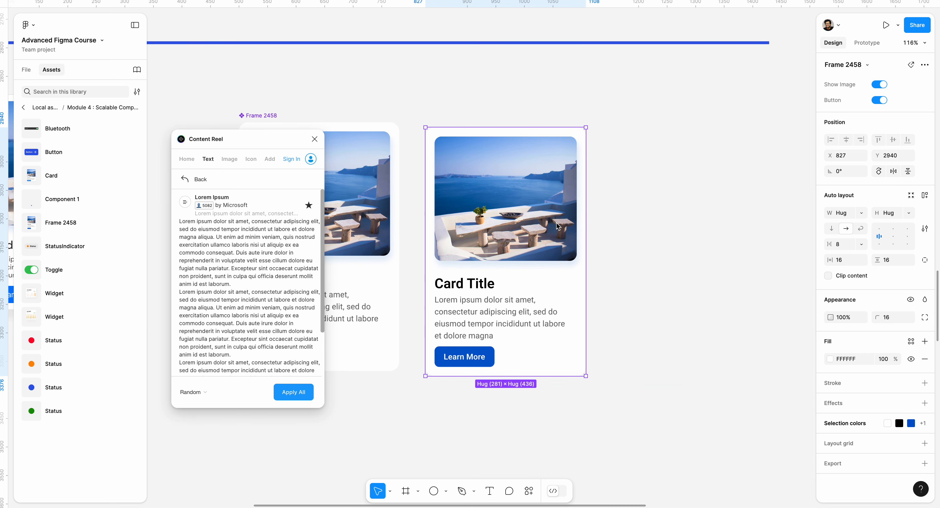
- Switch the card instance's Show Image and Button properties off and back on to test them
{"action": "left_click", "coordinate": [881, 85]}
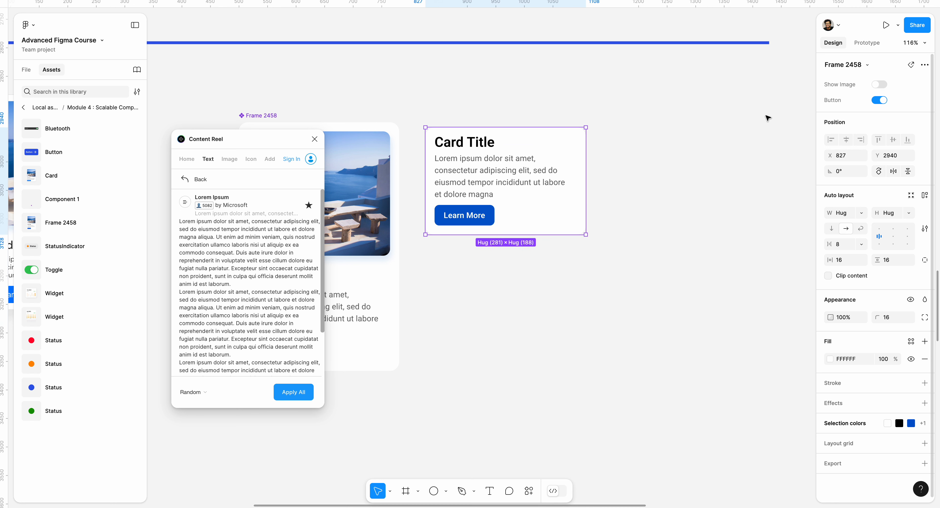
{"action": "left_click", "coordinate": [879, 100]}
{"action": "left_click", "coordinate": [673, 128]}
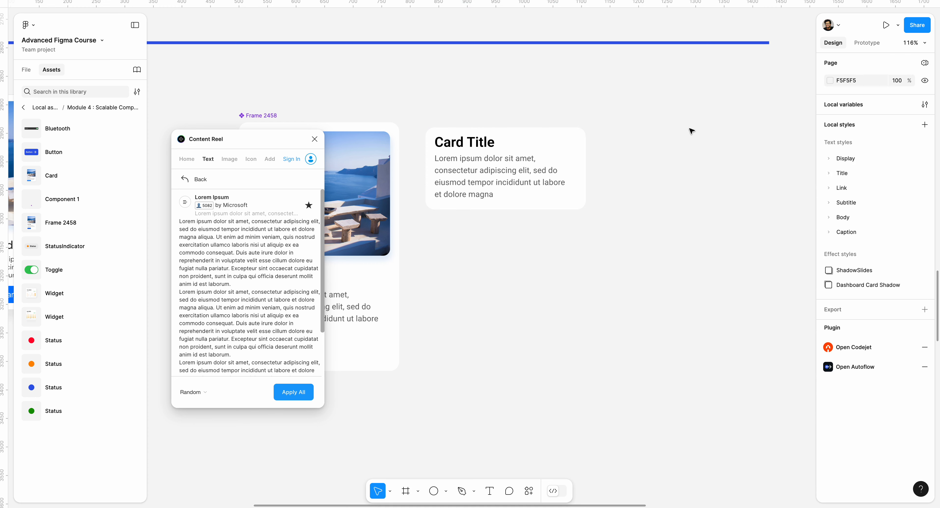
{"action": "left_click", "coordinate": [562, 152]}
{"action": "left_click", "coordinate": [879, 100]}
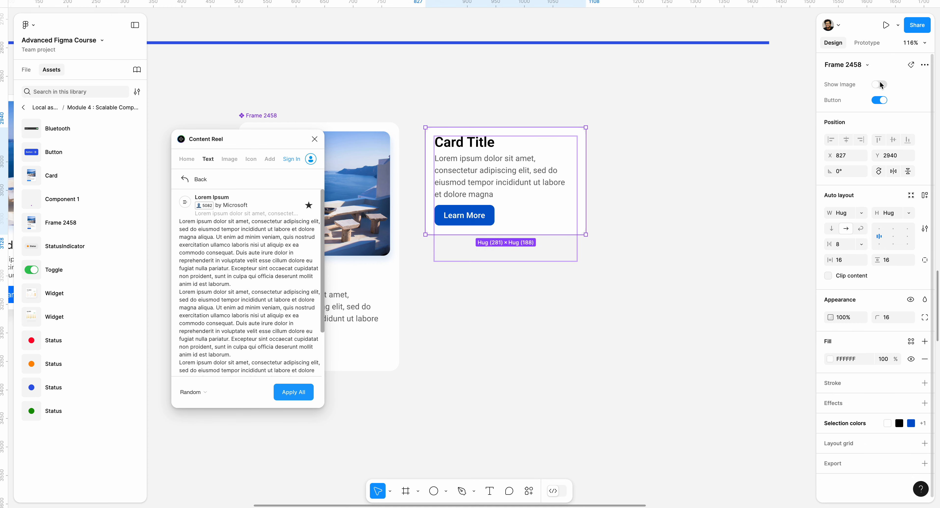
{"action": "left_click", "coordinate": [881, 85]}
{"action": "left_click", "coordinate": [626, 205]}
{"action": "left_click_drag", "start_coordinate": [626, 205], "coordinate": [746, 203]}
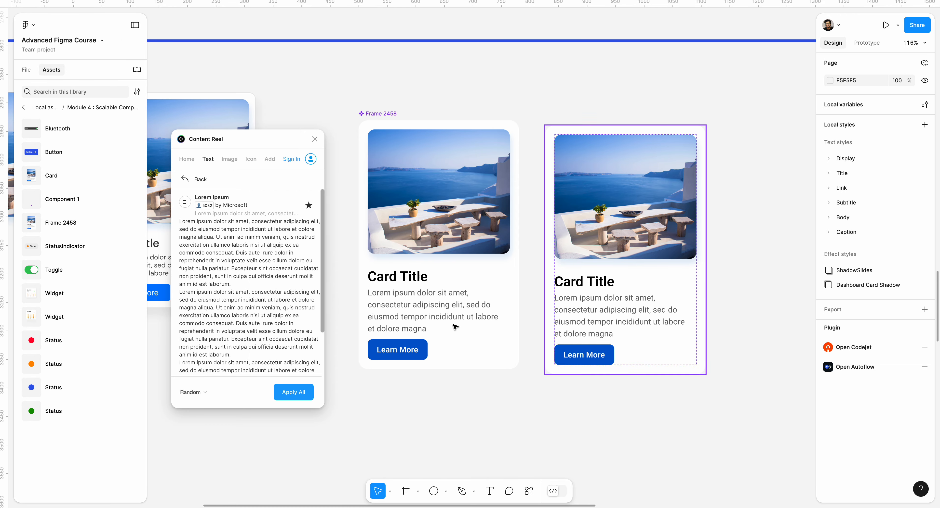
- Create a text property for the lorem ipsum body paragraph in the main card component
{"action": "double_click", "coordinate": [416, 305]}
{"action": "left_click", "coordinate": [415, 306]}
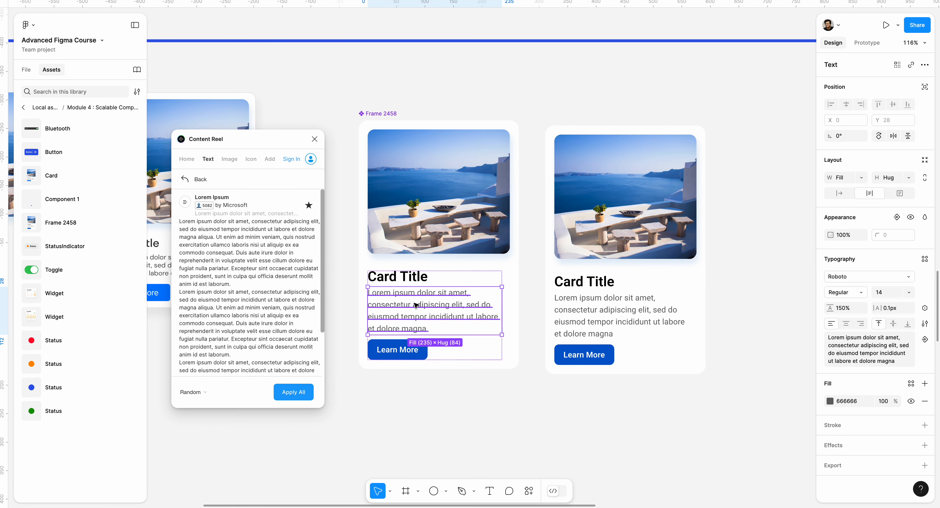
{"action": "left_click", "coordinate": [925, 339]}
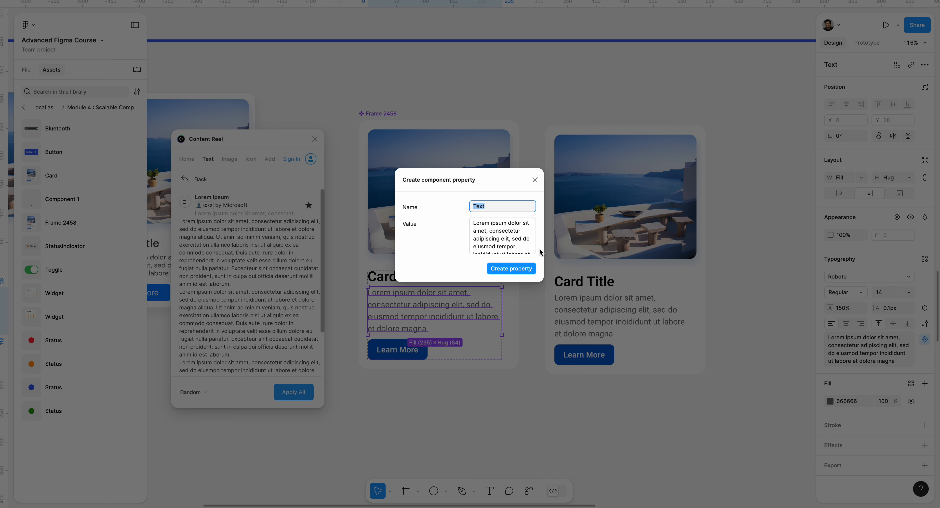
{"action": "left_click", "coordinate": [511, 269]}
- Create a separate text property for the "Card Title" heading in the main card component
{"action": "left_click", "coordinate": [416, 276]}
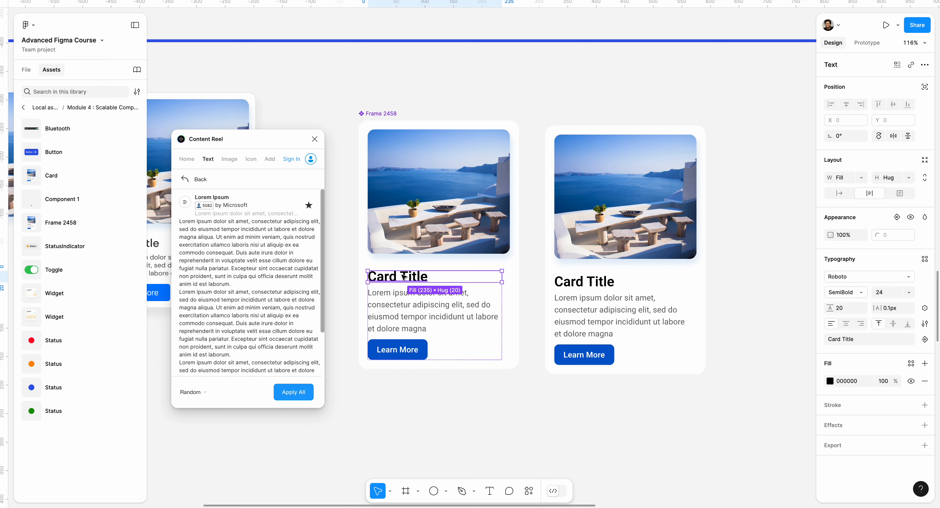
{"action": "left_click", "coordinate": [925, 339]}
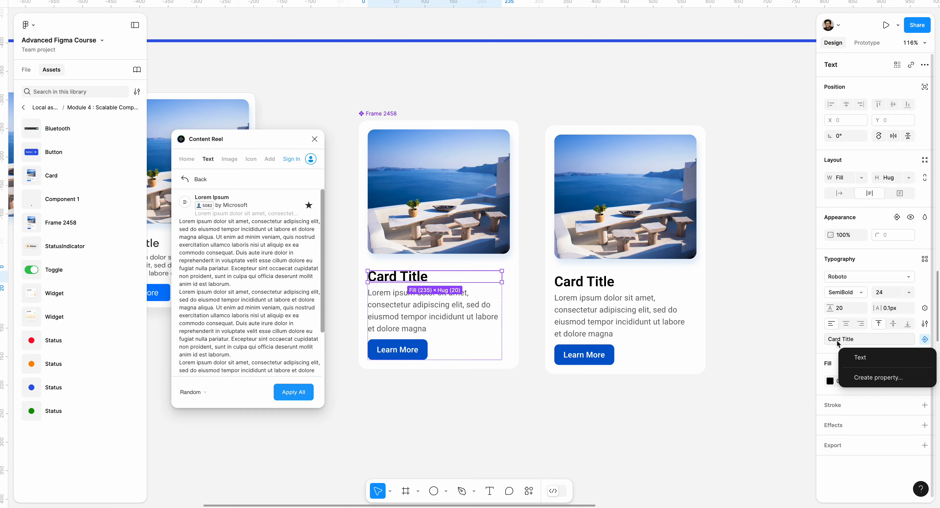
{"action": "left_click", "coordinate": [871, 376]}
{"action": "left_click", "coordinate": [516, 243]}
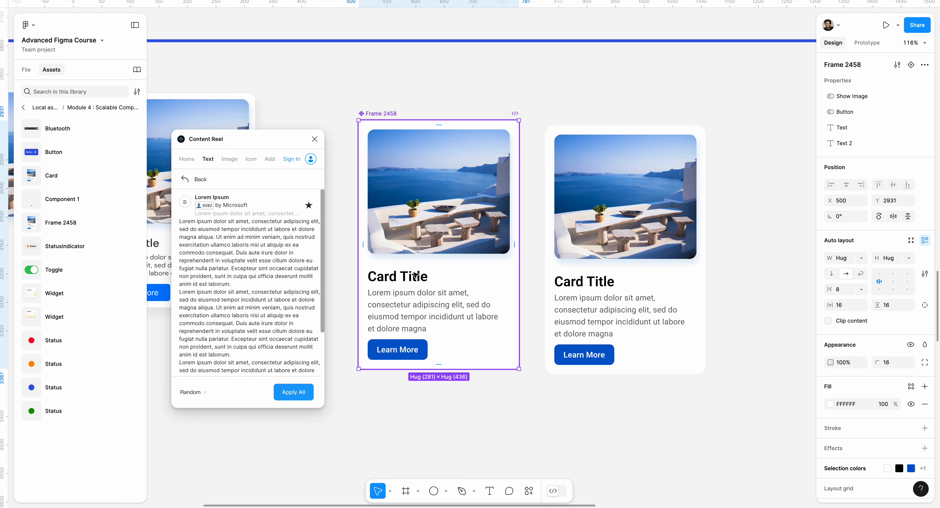
- Rename the body paragraph's text property to "Body"
{"action": "left_click", "coordinate": [856, 128]}
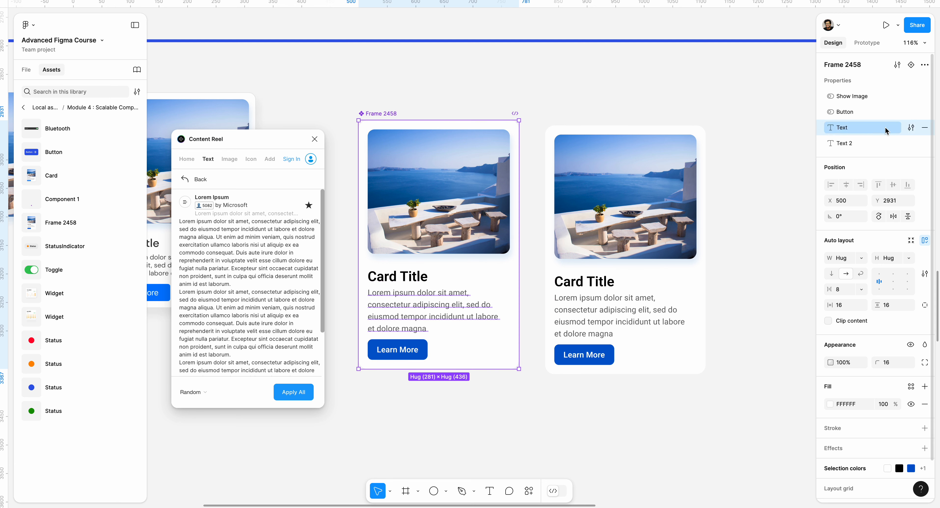
{"action": "left_click", "coordinate": [909, 128]}
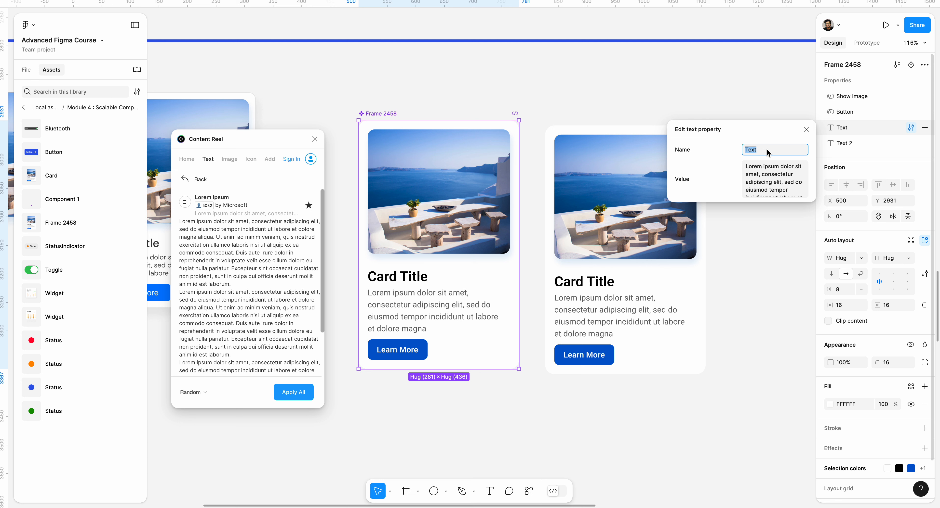
{"action": "type", "text": "Body"}
{"action": "key", "text": "Return"}
- Rename the heading's text property to "Card Title"
{"action": "left_click", "coordinate": [843, 146]}
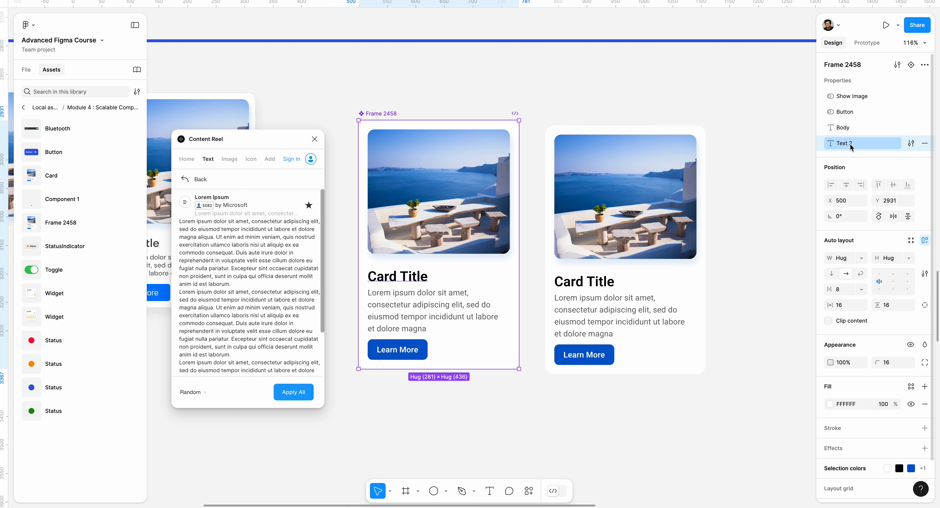
{"action": "double_click", "coordinate": [848, 143]}
{"action": "type", "text": "Hea"}
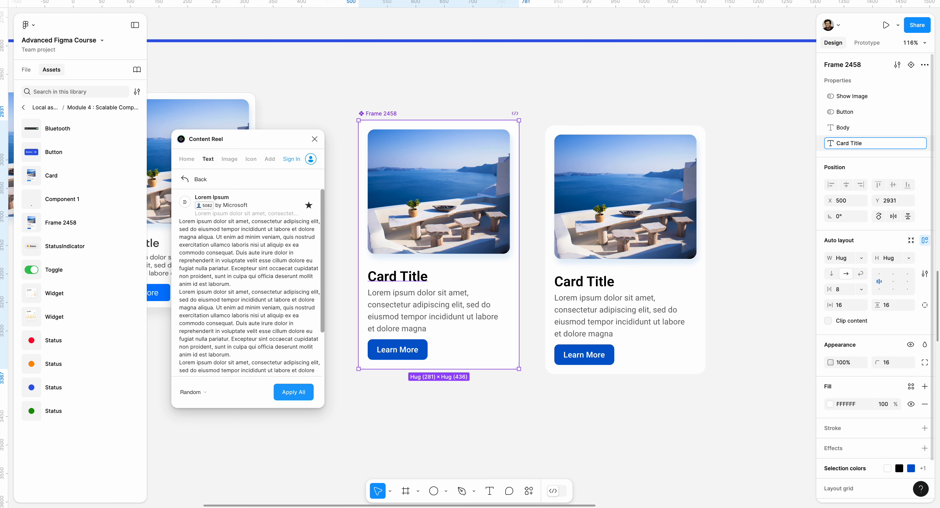
{"action": "key", "text": "Return"}
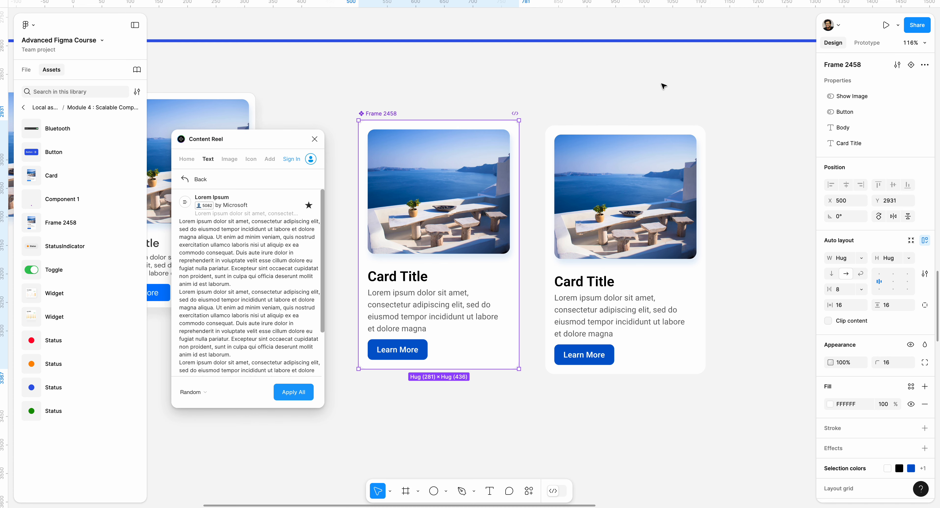
- Switch only the Button property off and back on in the card instance
{"action": "left_click", "coordinate": [649, 132]}
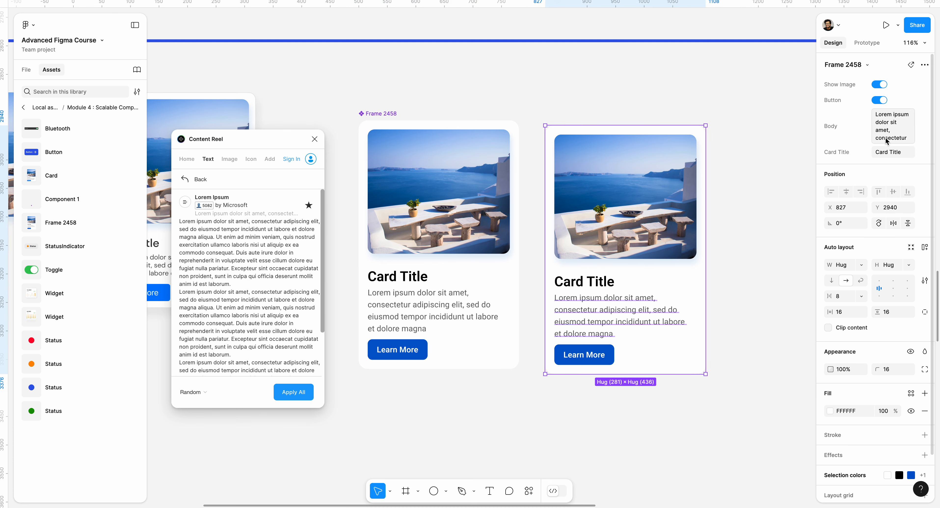
{"action": "left_click", "coordinate": [878, 100]}
{"action": "left_click", "coordinate": [878, 100]}
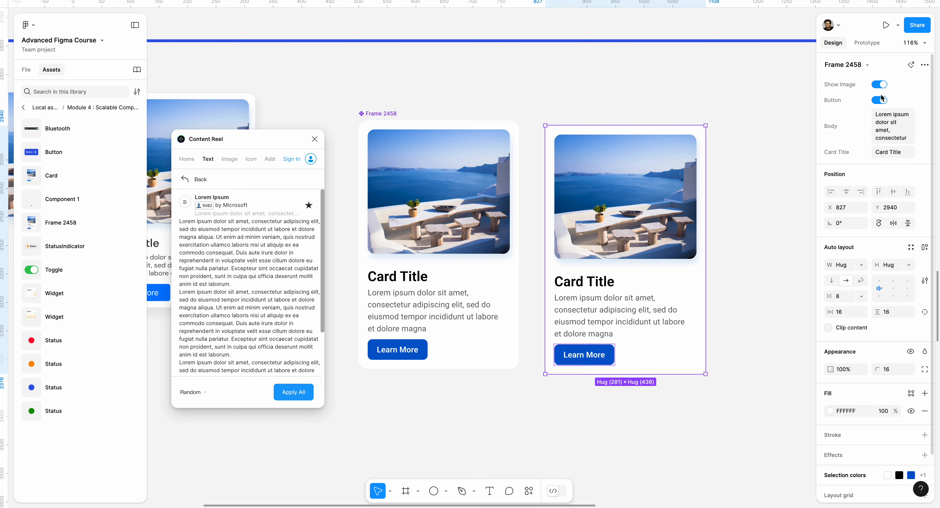
- Add a drop shadow to the main card component with X 7, Y 12 and blur 7.5
{"action": "left_click", "coordinate": [466, 144]}
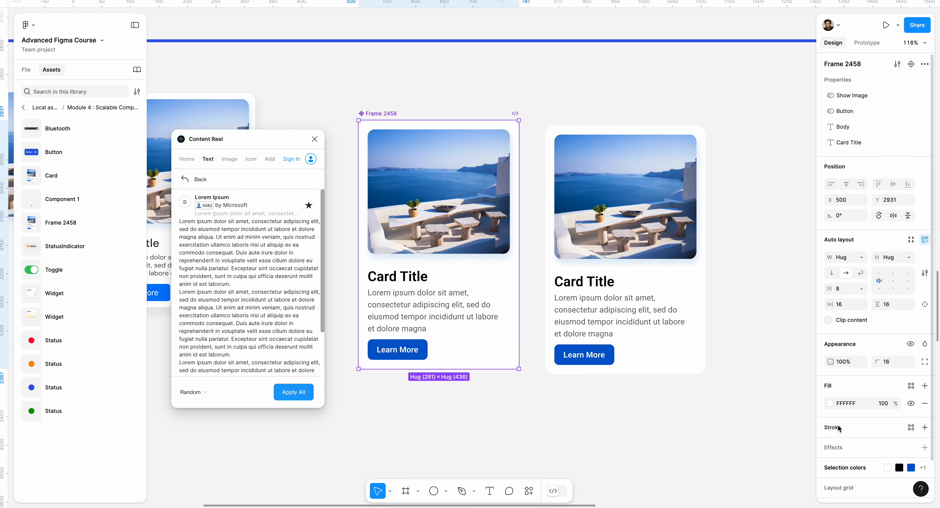
{"action": "left_click", "coordinate": [924, 446]}
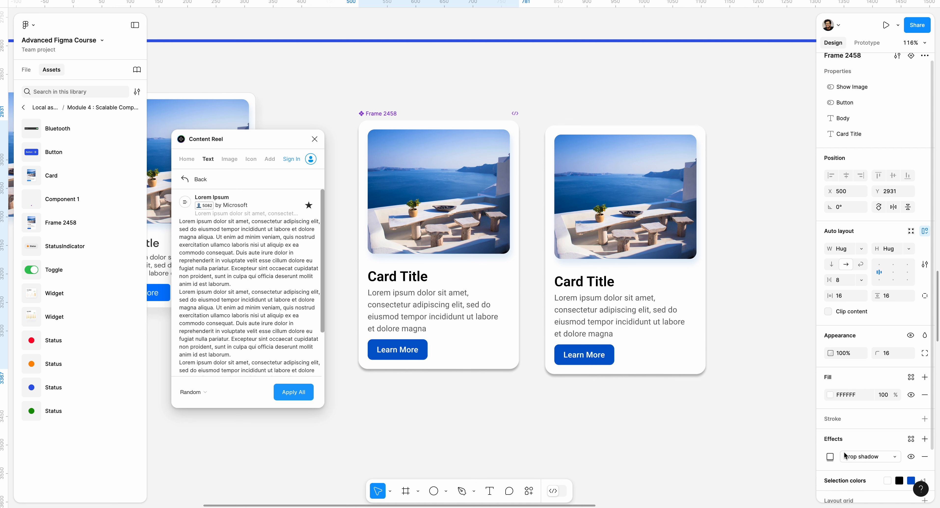
{"action": "left_click", "coordinate": [830, 452]}
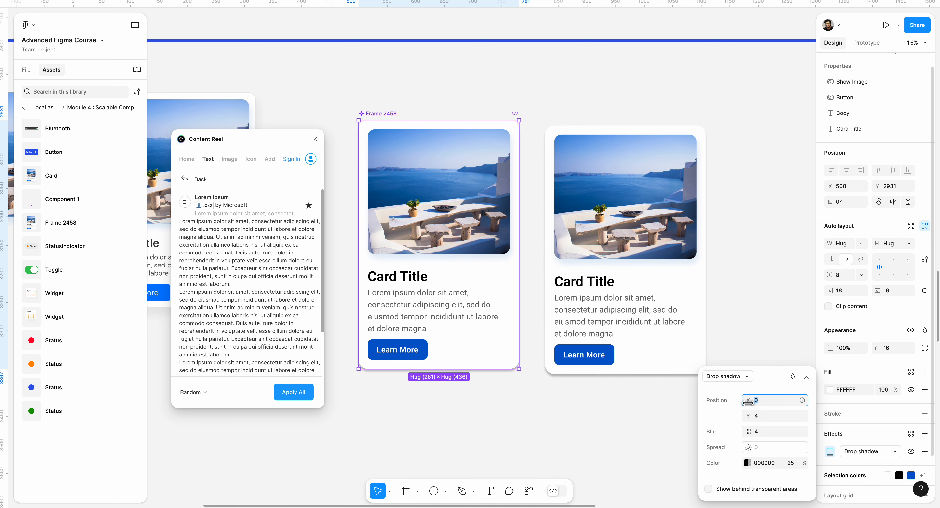
{"action": "left_click_drag", "start_coordinate": [747, 401], "coordinate": [779, 430]}
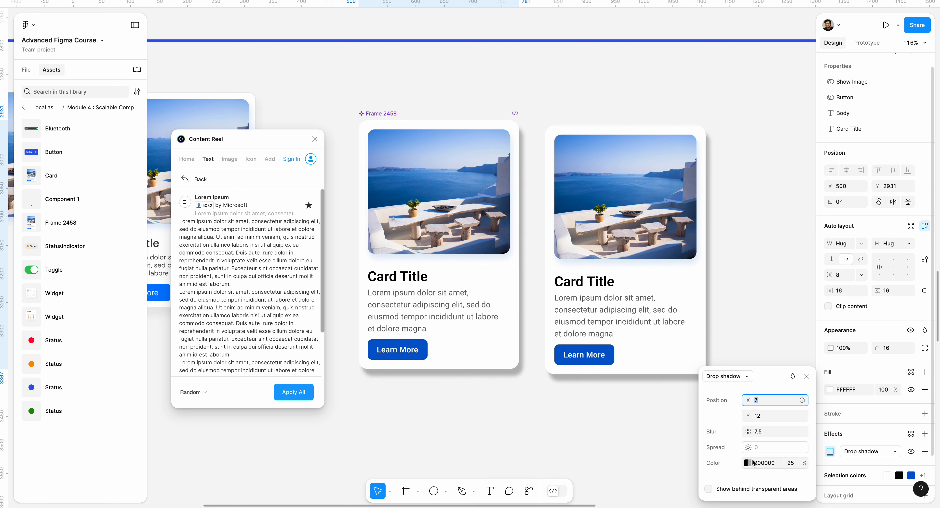
- Change the main card's drop shadow color from black to a lighter shade
{"action": "left_click", "coordinate": [746, 463]}
{"action": "left_click_drag", "start_coordinate": [617, 353], "coordinate": [563, 283]}
{"action": "left_click", "coordinate": [515, 416]}
- Turn off the Button and Show Image properties on the card instance
{"action": "scroll", "coordinate": [518, 401], "scroll_direction": "right", "scroll_amount": 3}
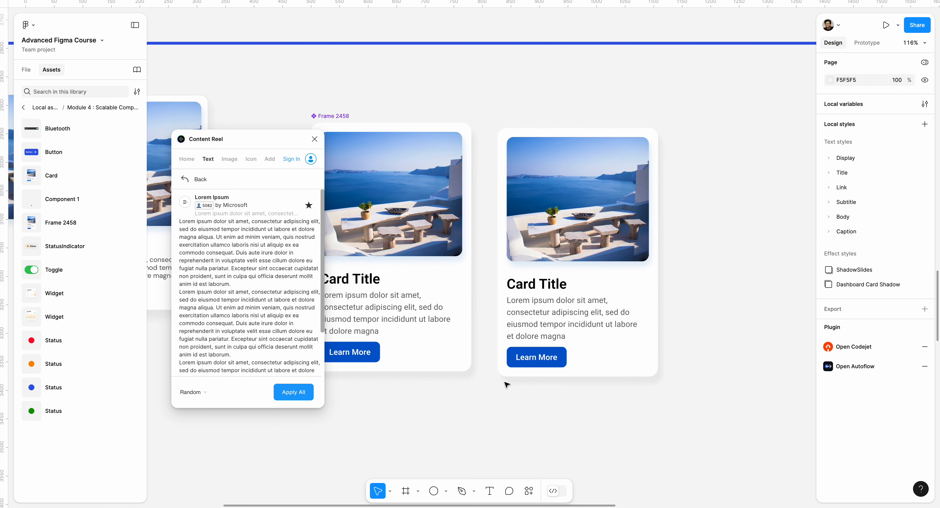
{"action": "left_click", "coordinate": [562, 343]}
{"action": "scroll", "coordinate": [875, 146], "scroll_direction": "up", "scroll_amount": 5}
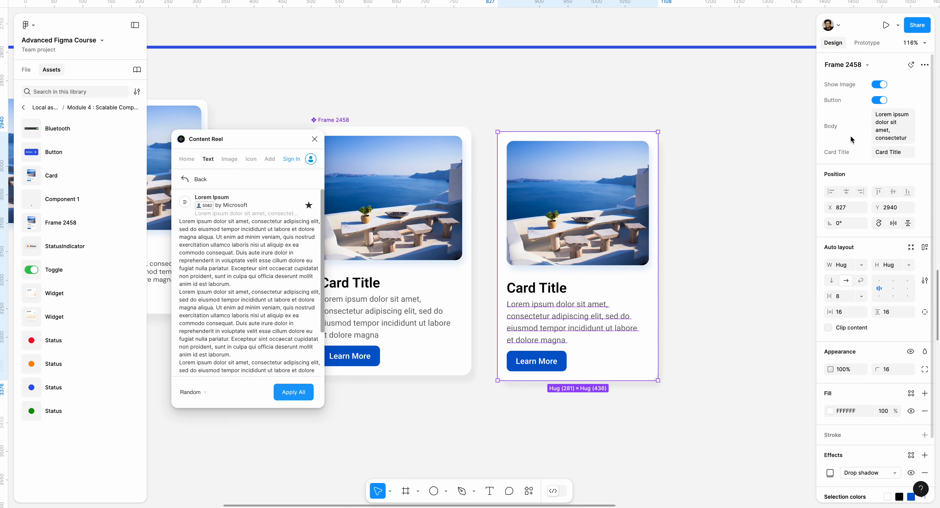
{"action": "left_click", "coordinate": [879, 101]}
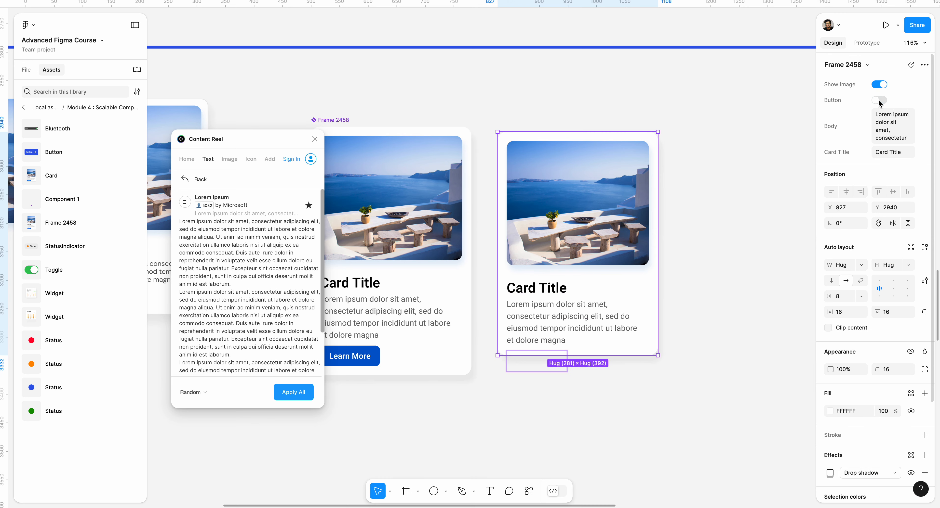
{"action": "left_click", "coordinate": [879, 84]}
{"action": "left_click", "coordinate": [723, 106]}
- Turn the Show Image property back on for the card instance
{"action": "scroll", "coordinate": [706, 146], "scroll_direction": "up", "scroll_amount": 3}
{"action": "scroll", "coordinate": [705, 146], "scroll_direction": "right", "scroll_amount": 3}
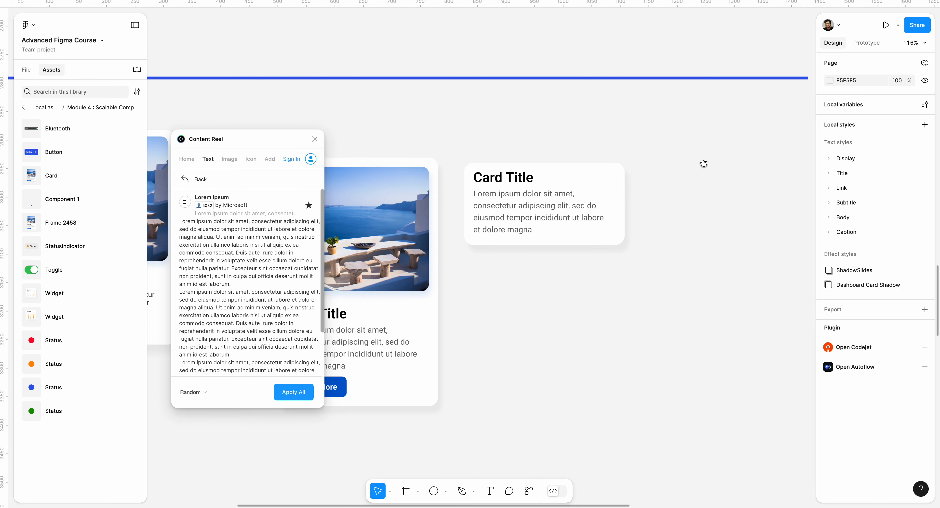
{"action": "left_click", "coordinate": [498, 270]}
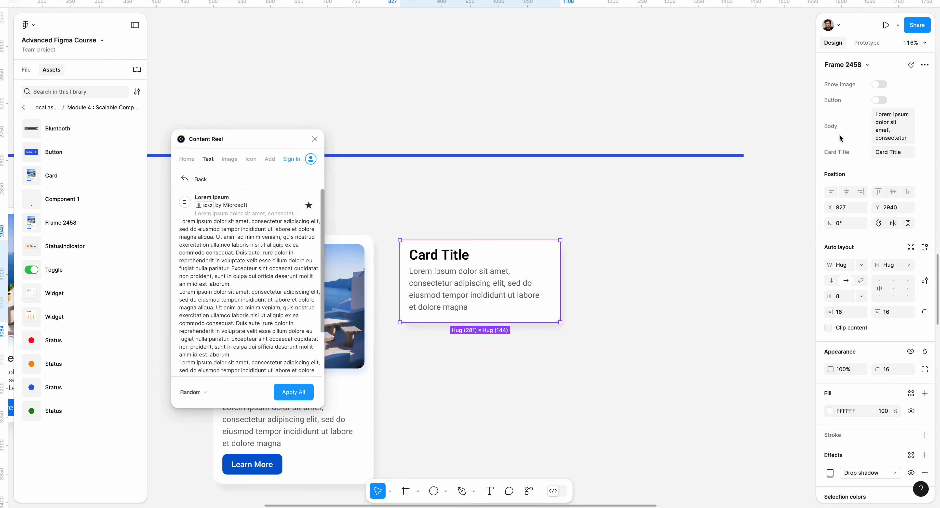
{"action": "left_click", "coordinate": [879, 84]}
{"action": "left_click", "coordinate": [687, 199]}
{"action": "scroll", "coordinate": [658, 273], "scroll_direction": "down", "scroll_amount": 2}
{"action": "scroll", "coordinate": [658, 273], "scroll_direction": "left", "scroll_amount": 1}
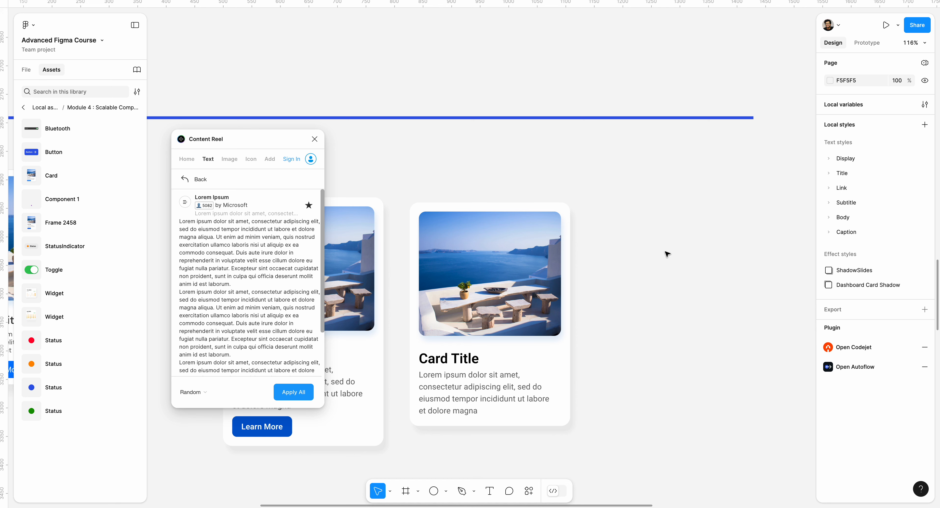
- Turn the Button property back on for the card instance
{"action": "left_click", "coordinate": [508, 261]}
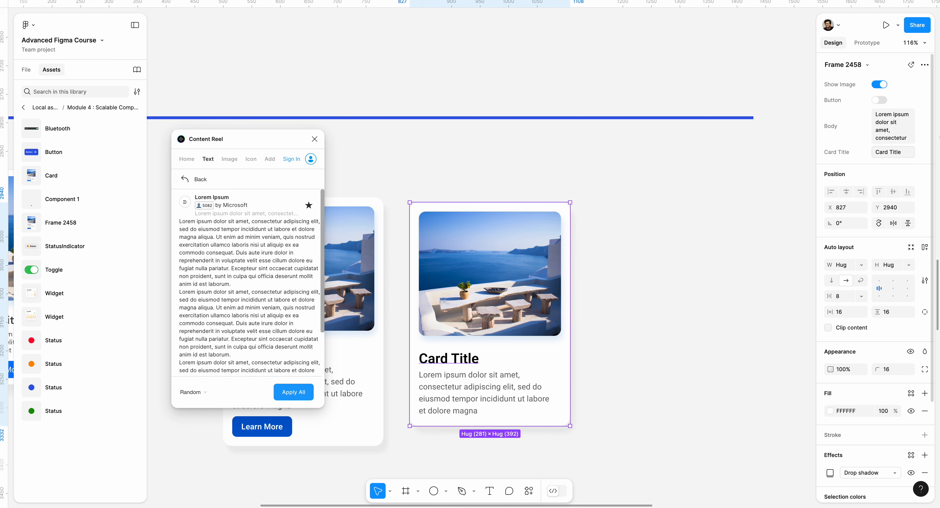
{"action": "left_click", "coordinate": [882, 101]}
- Set the Learn More button's width in the main card component to Fill
{"action": "scroll", "coordinate": [419, 328], "scroll_direction": "down", "scroll_amount": 1}
{"action": "scroll", "coordinate": [419, 328], "scroll_direction": "left", "scroll_amount": 3}
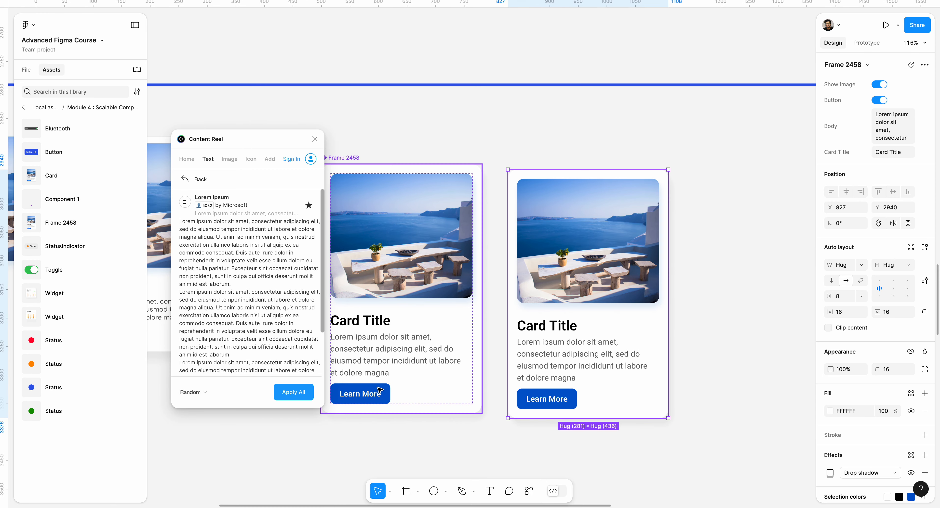
{"action": "left_click", "coordinate": [361, 396]}
{"action": "left_click", "coordinate": [361, 395]}
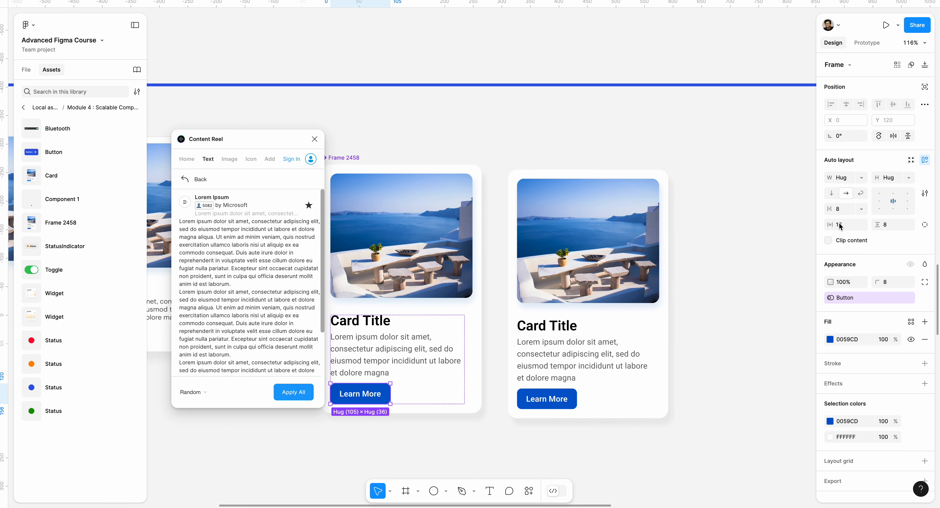
{"action": "left_click", "coordinate": [861, 178]}
{"action": "left_click", "coordinate": [864, 189]}
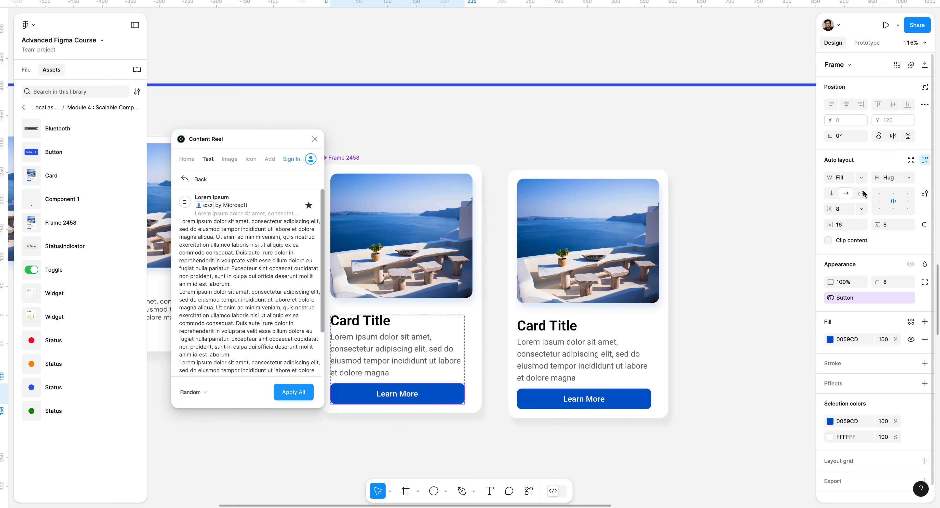
{"action": "left_click", "coordinate": [729, 269]}
- Move the card instance to X 877, Y 2931, top-aligned with the main card, and turn off its Button property
{"action": "scroll", "coordinate": [758, 279], "scroll_direction": "left", "scroll_amount": 2}
{"action": "scroll", "coordinate": [757, 280], "scroll_direction": "down", "scroll_amount": 1}
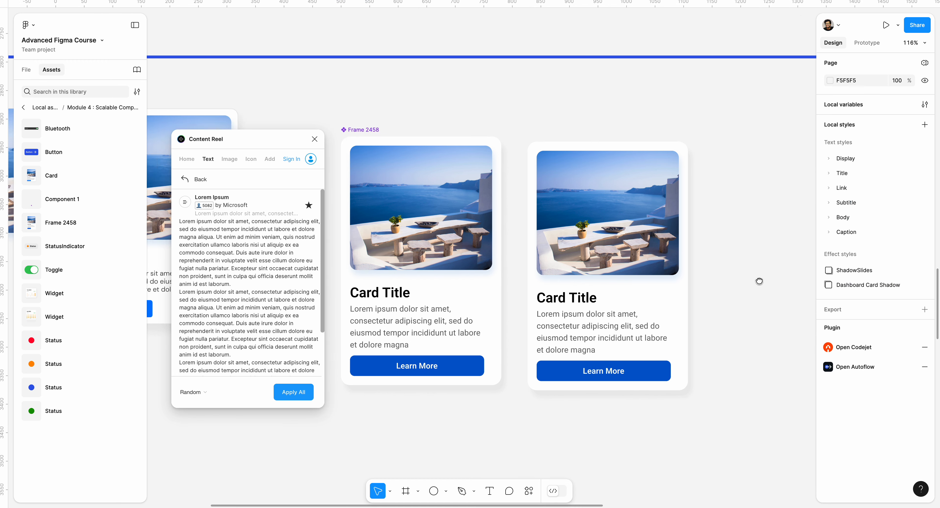
{"action": "left_click_drag", "start_coordinate": [619, 245], "coordinate": [648, 245]}
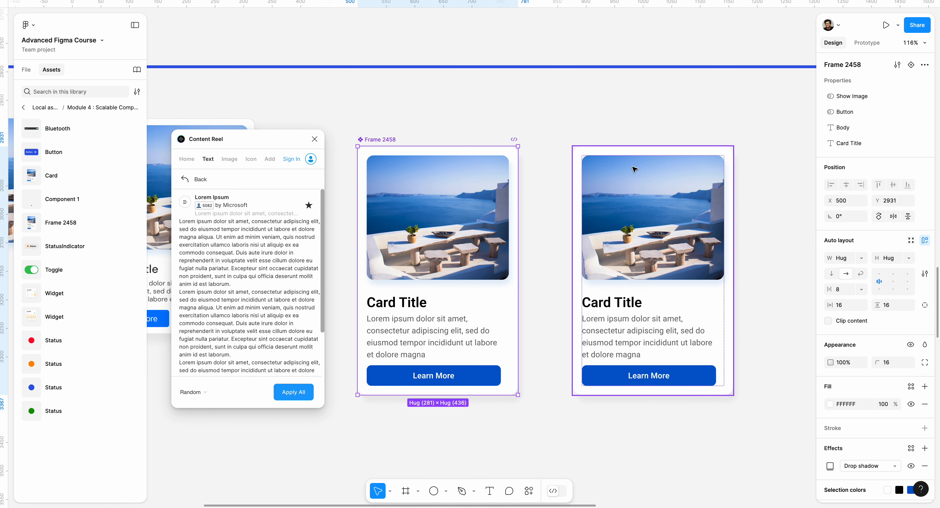
{"action": "left_click", "coordinate": [880, 103]}
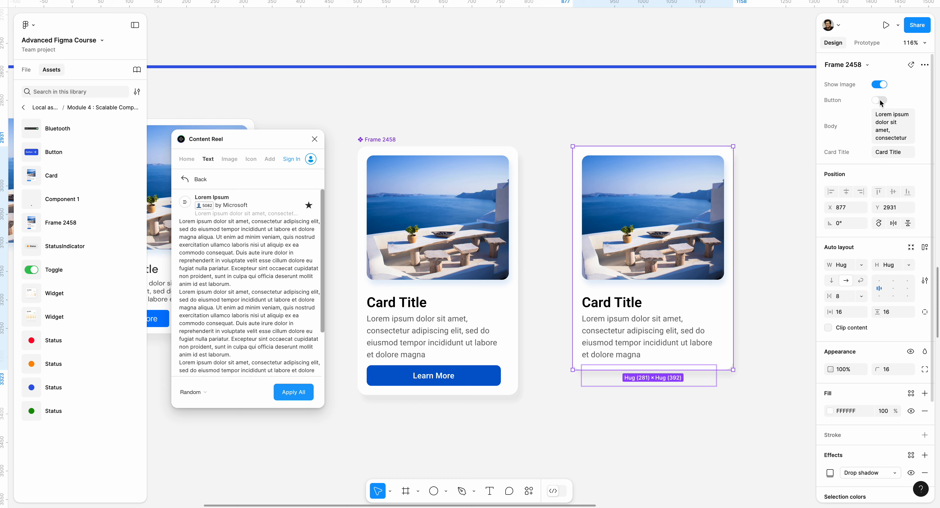
{"action": "left_click", "coordinate": [797, 116]}
- Turn the card instance's Button property on and its Show Image property off
{"action": "left_click_drag", "start_coordinate": [780, 130], "coordinate": [740, 138]}
{"action": "left_click", "coordinate": [665, 182]}
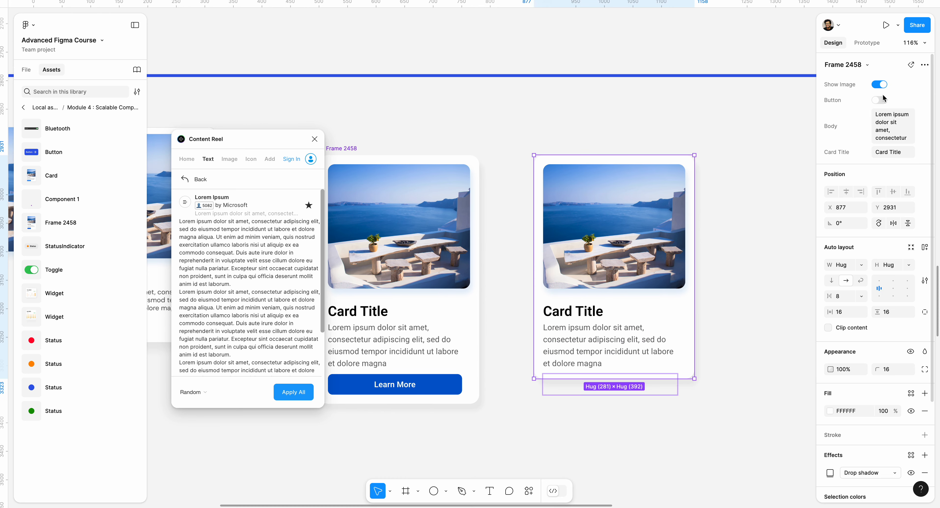
{"action": "left_click", "coordinate": [879, 100]}
{"action": "left_click", "coordinate": [879, 84]}
{"action": "left_click", "coordinate": [760, 166]}
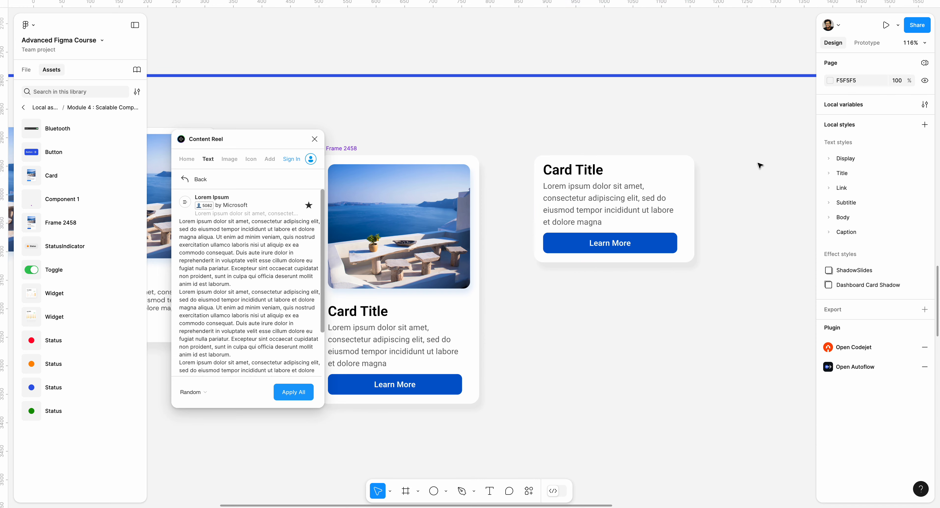
{"action": "left_click_drag", "start_coordinate": [760, 167], "coordinate": [738, 210]}
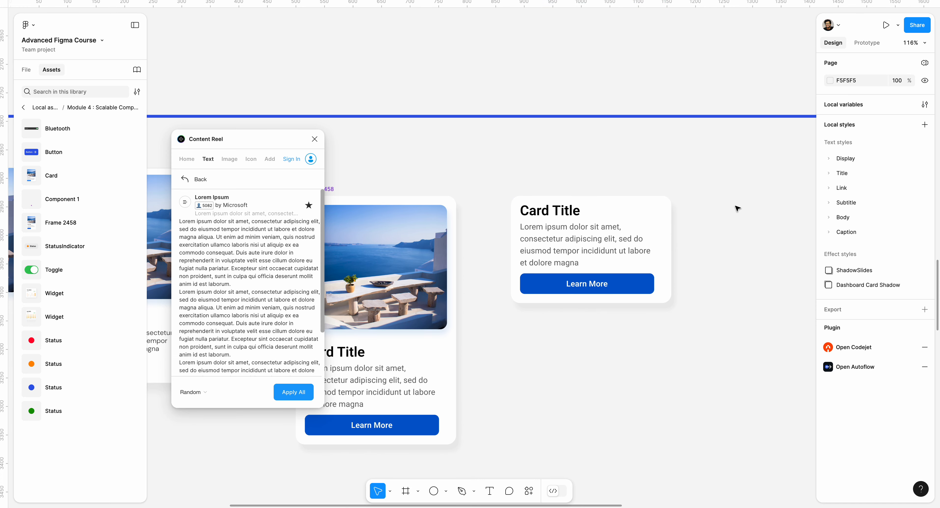